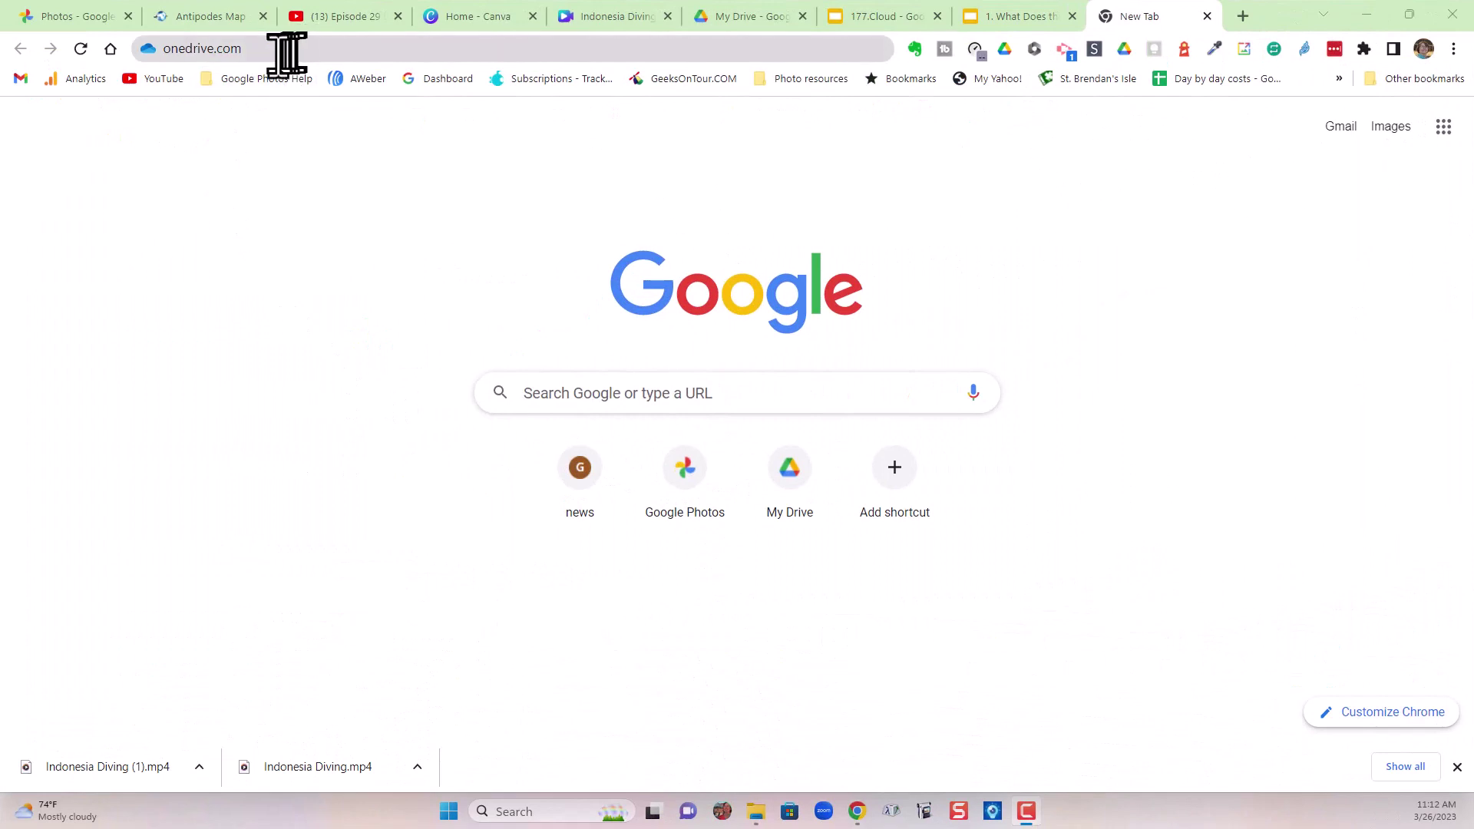
Load the OneDrive website and open My files.
click(279, 50)
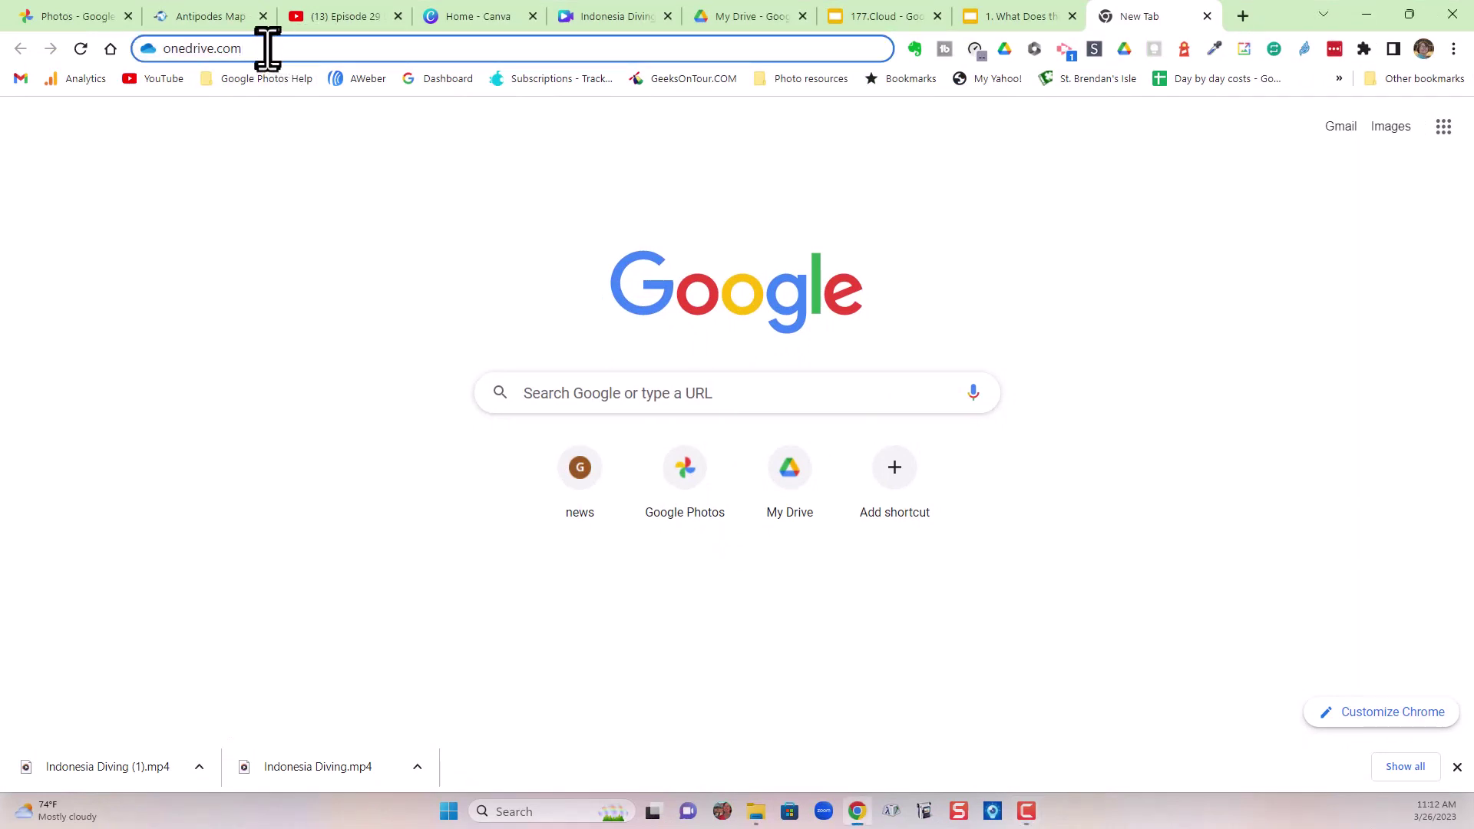
key(Return)
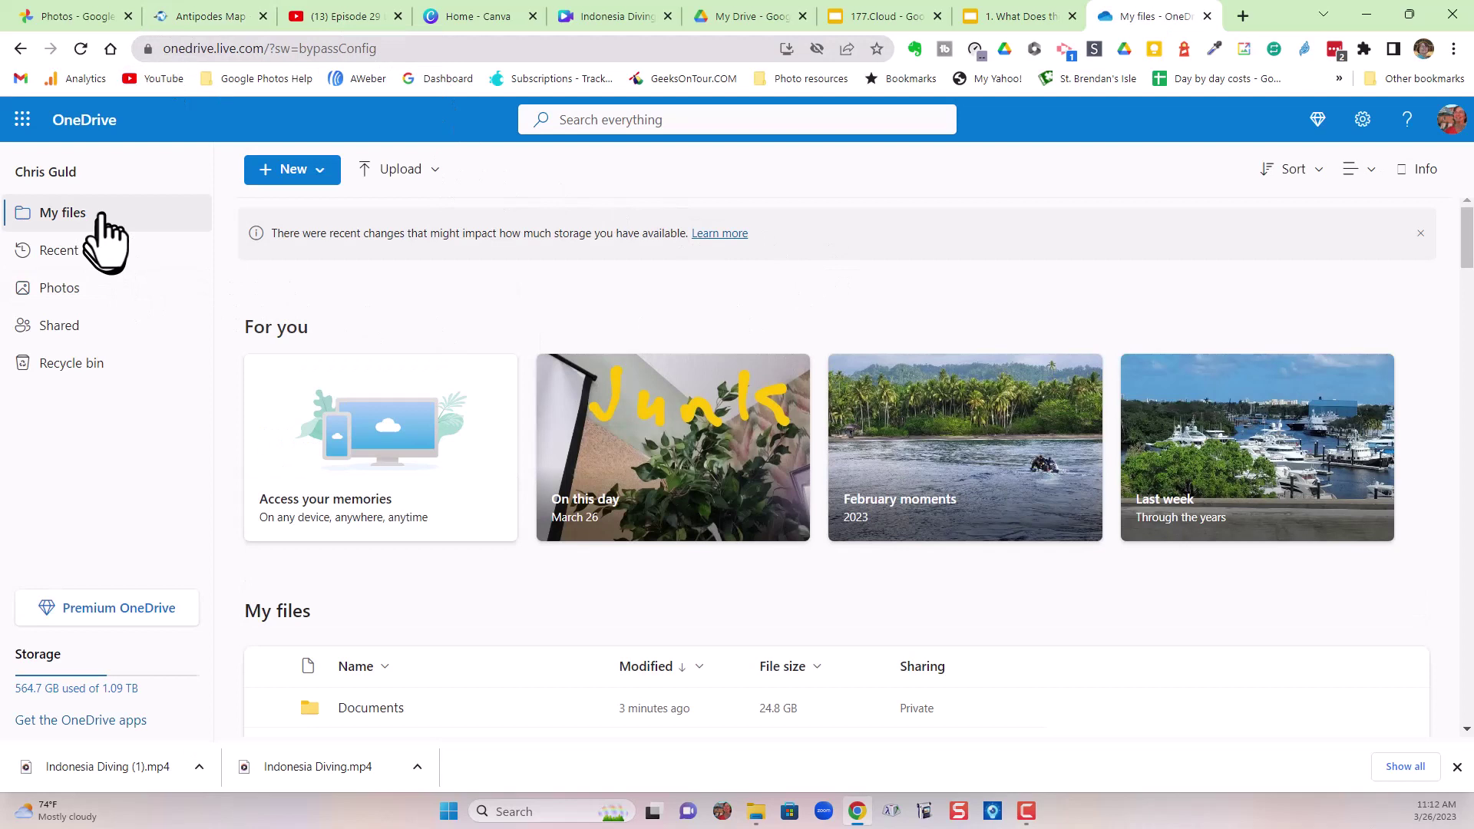
click(69, 215)
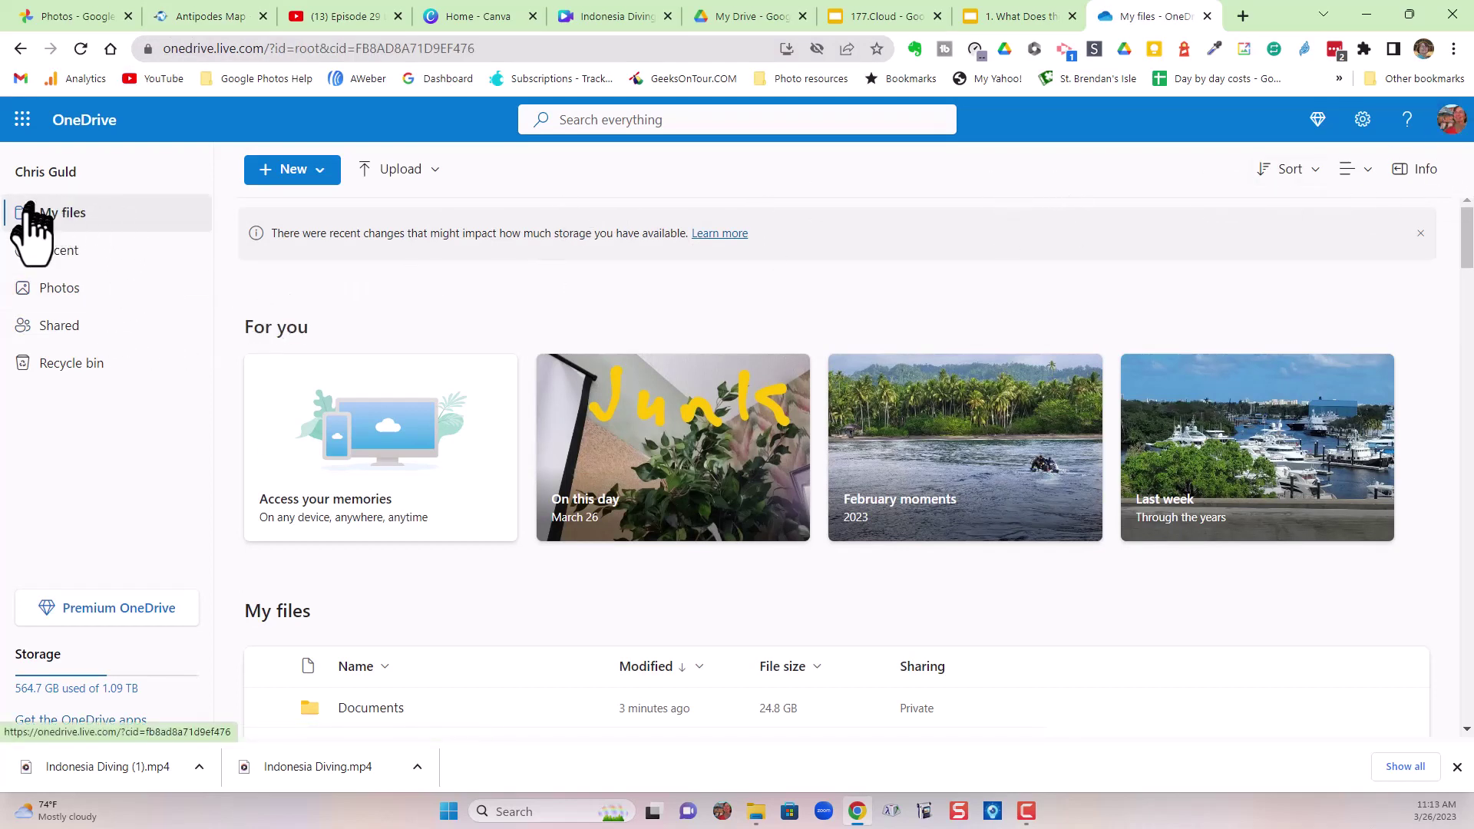
Sort My files by name Z–A and browse the year-month folders such as 201901.
scroll(537, 460, down, 3)
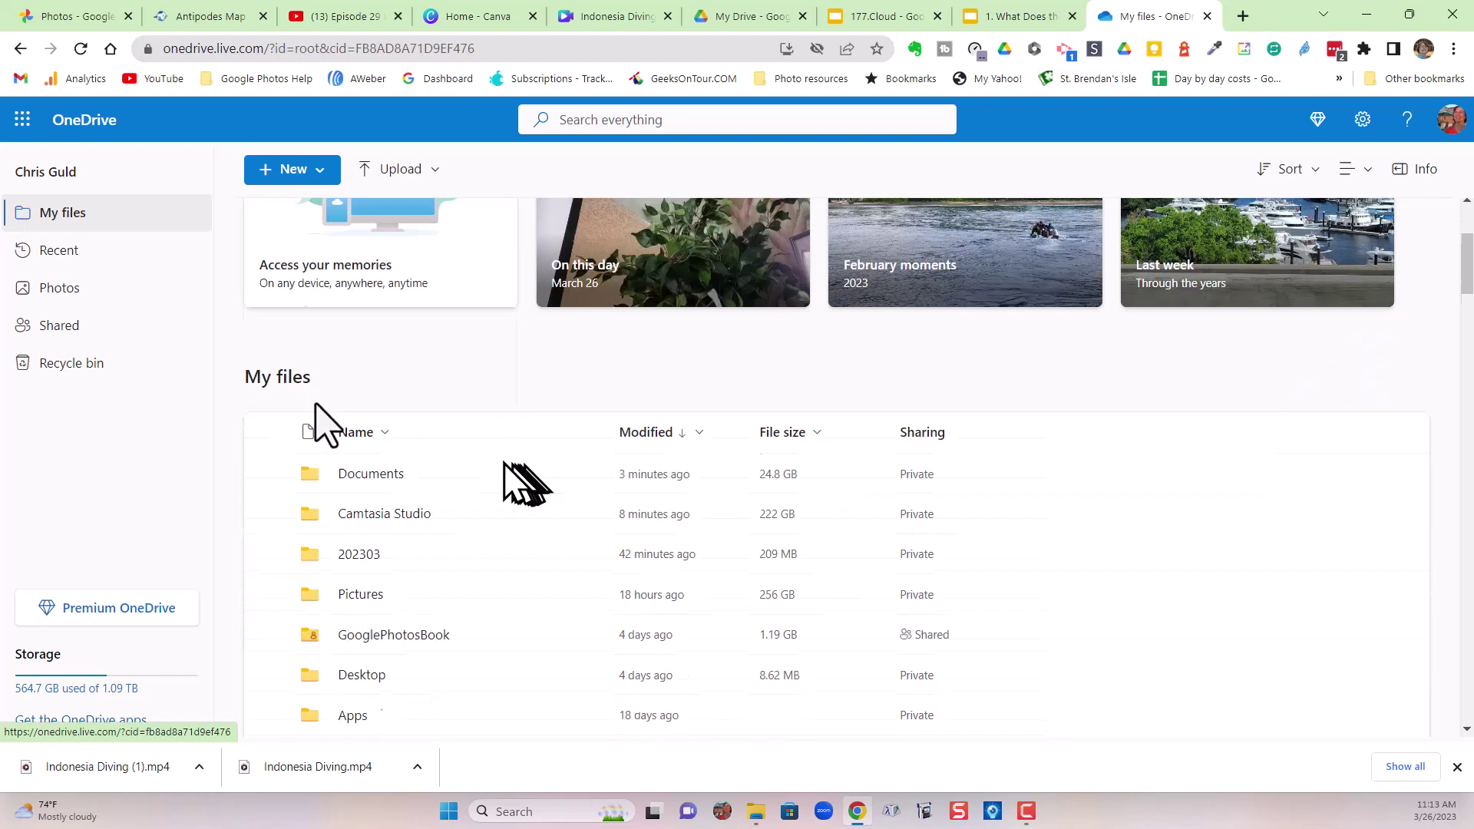
click(346, 430)
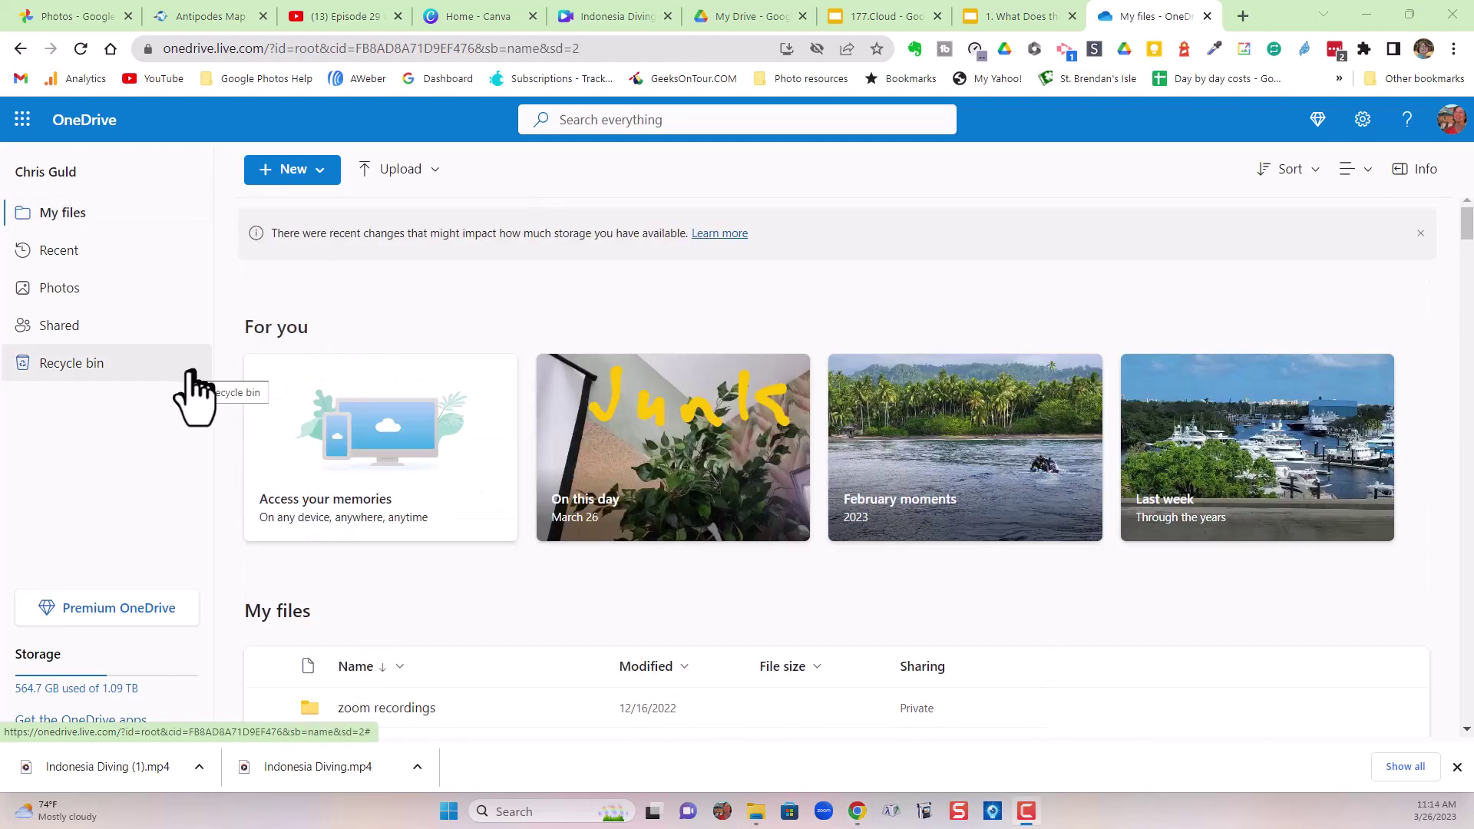
scroll(464, 606, down, 3)
scroll(468, 603, down, 5)
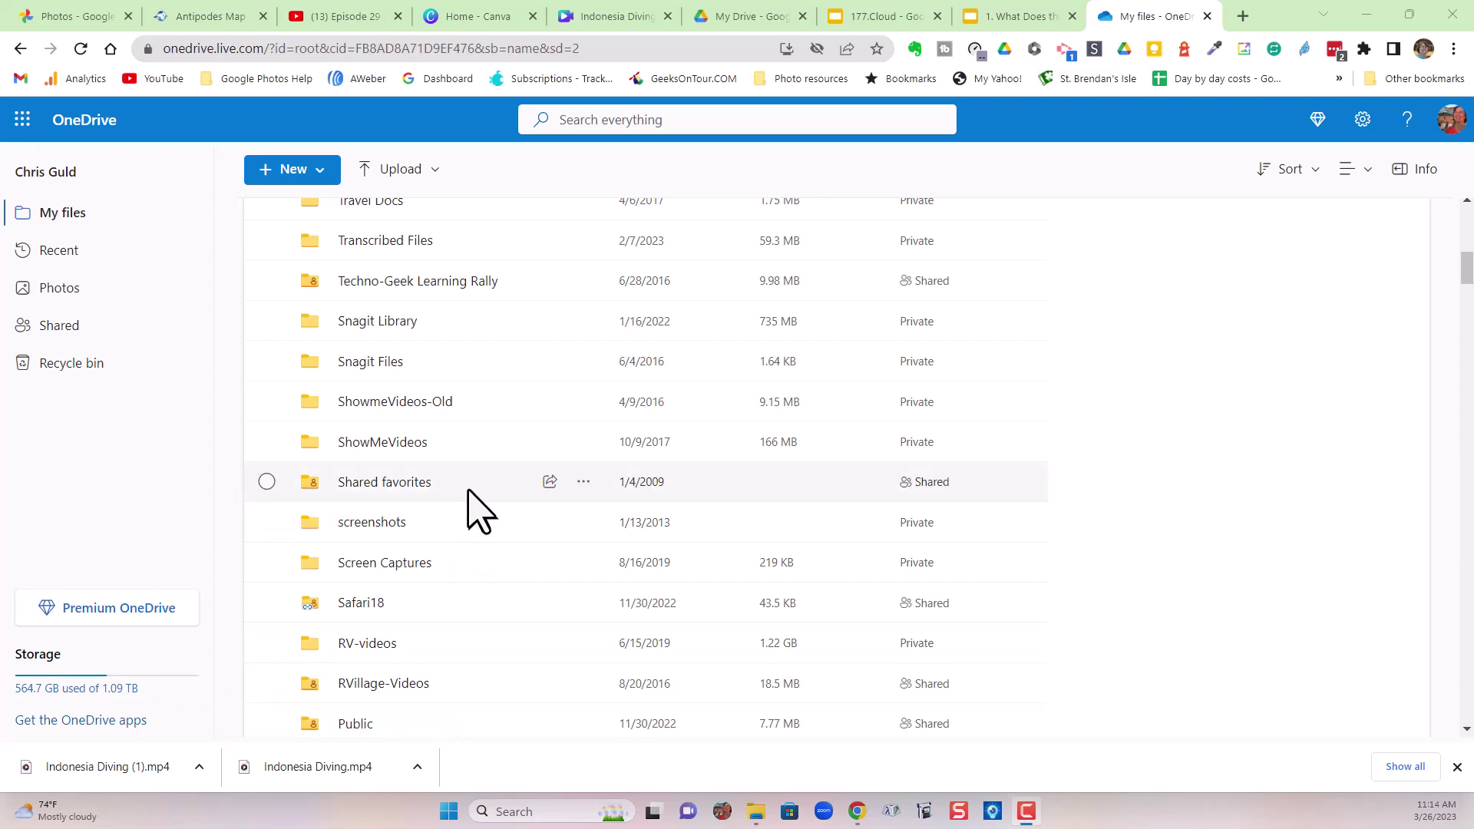
scroll(472, 510, down, 3)
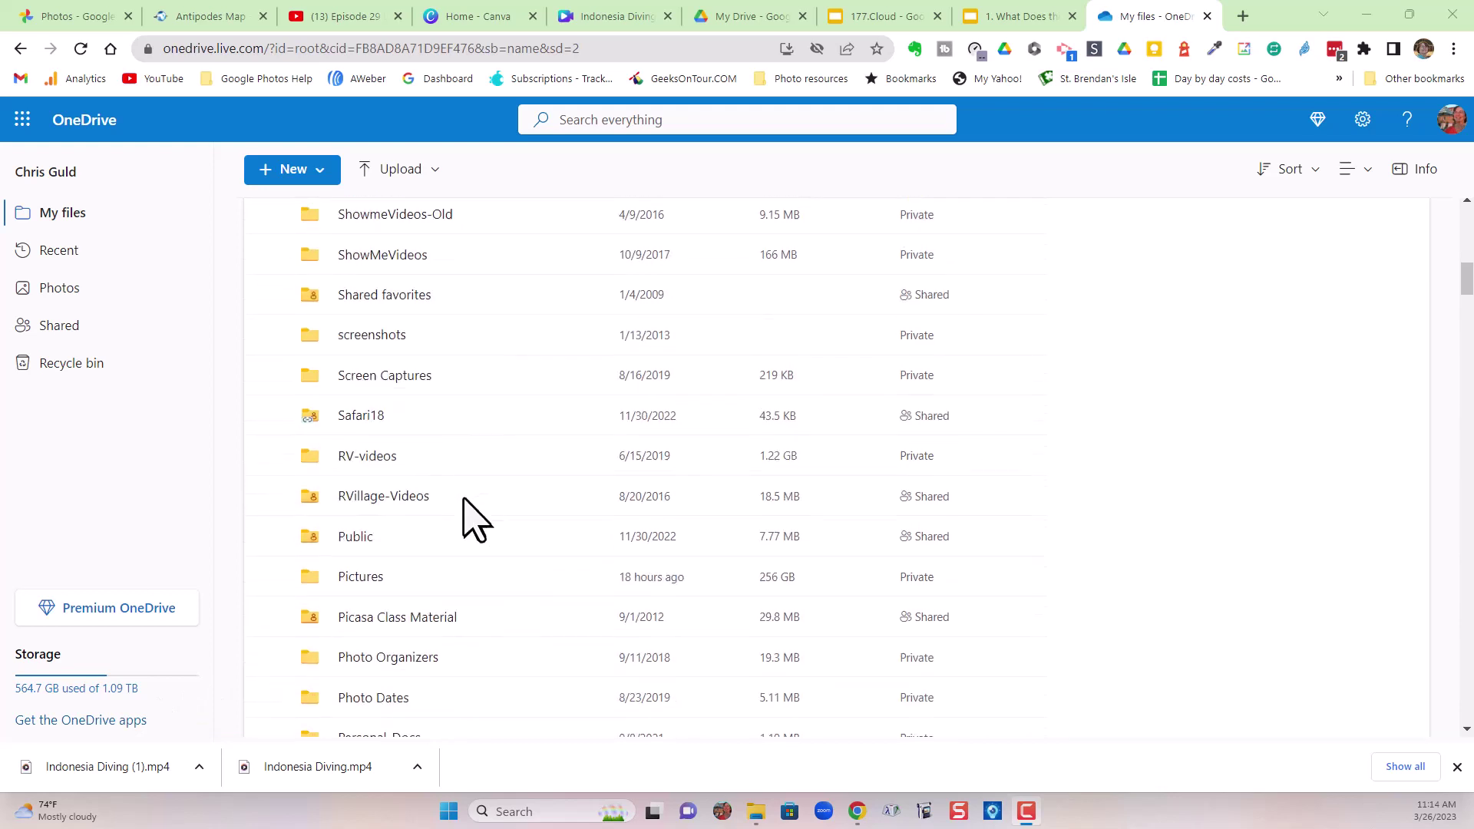
scroll(454, 329, down, 10)
scroll(430, 323, down, 20)
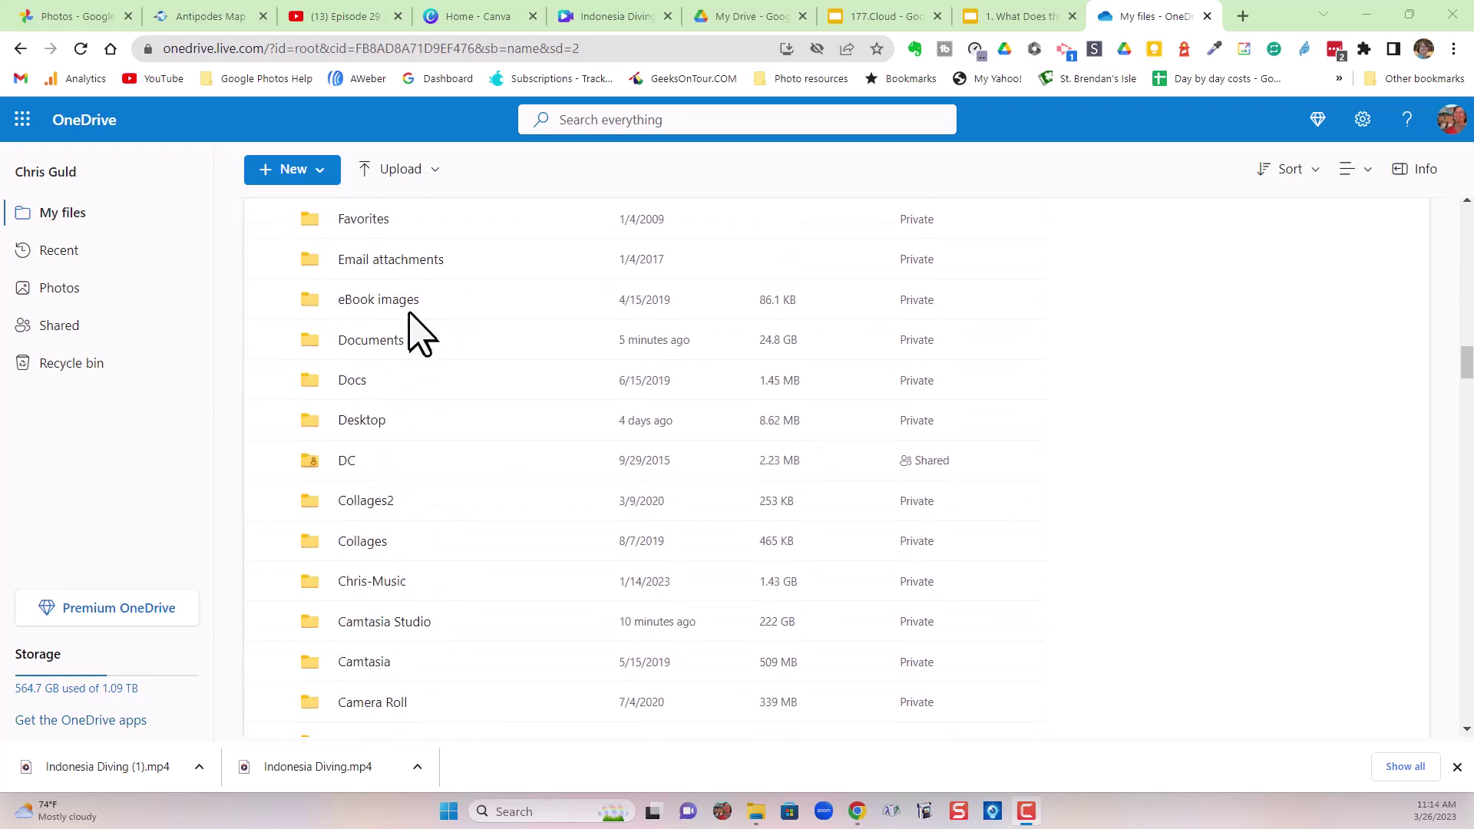
scroll(392, 368, down, 10)
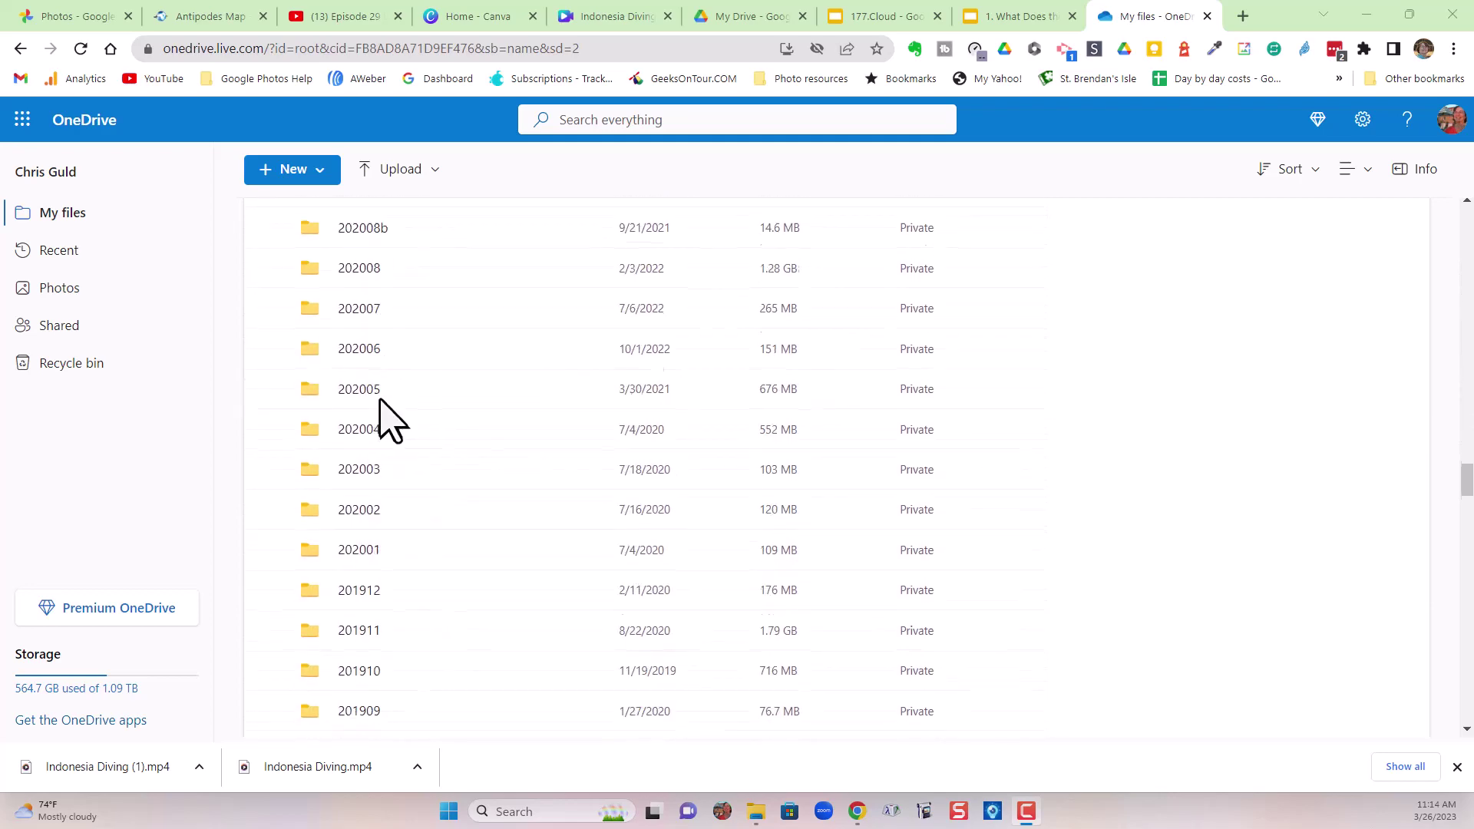
scroll(428, 463, down, 12)
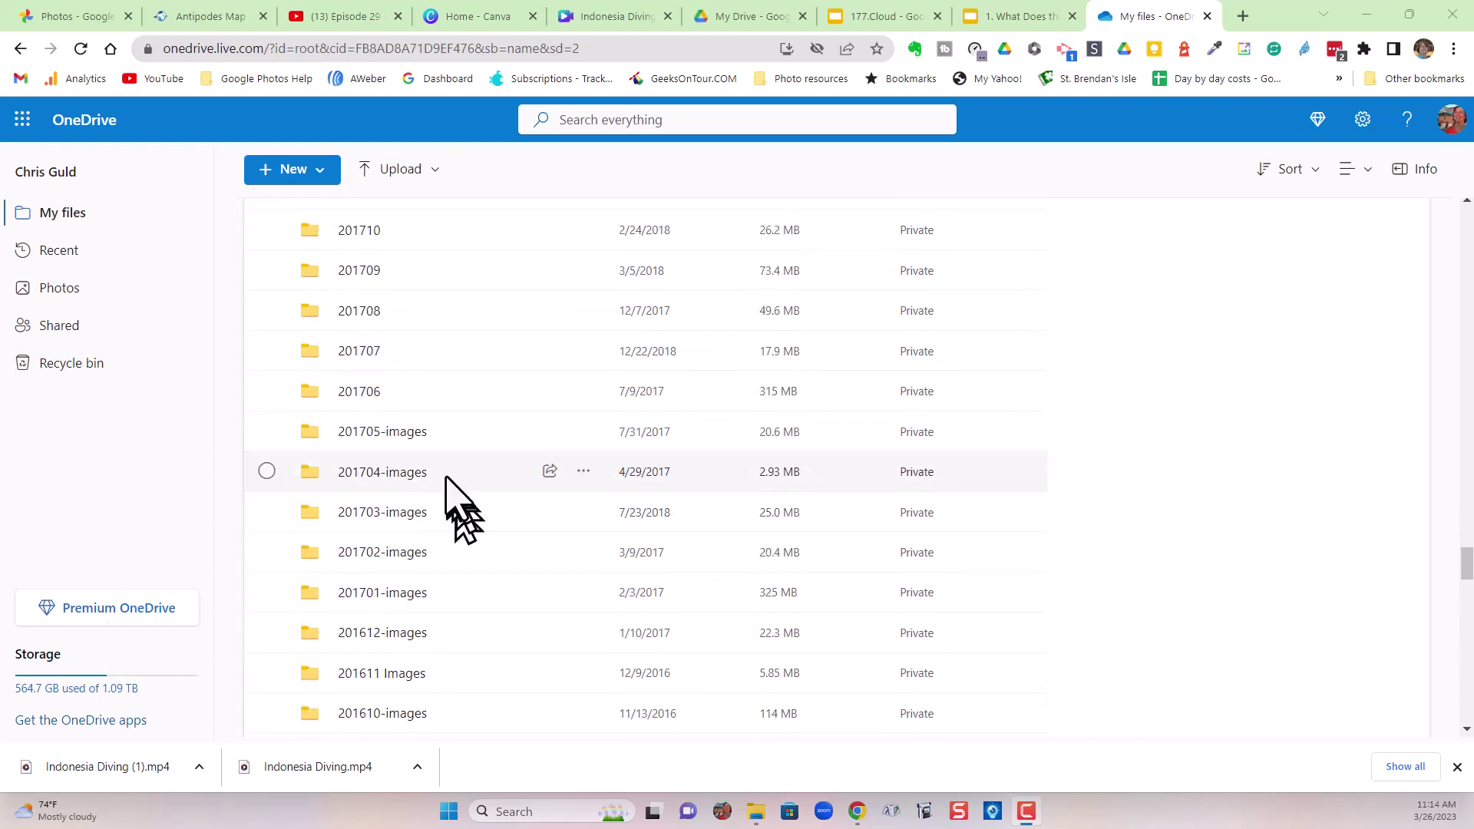
scroll(442, 492, down, 7)
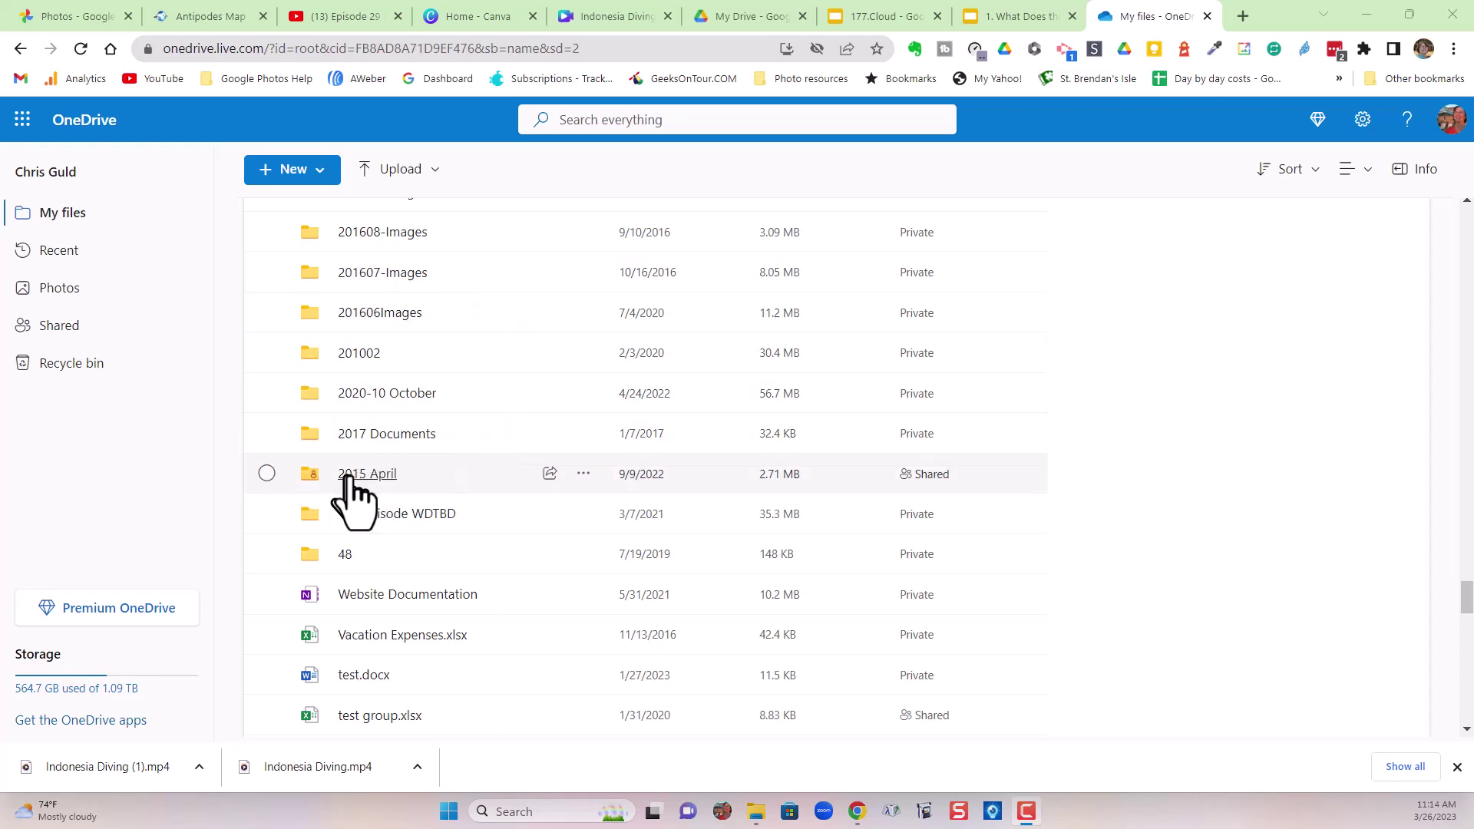
scroll(399, 449, up, 1)
scroll(393, 430, up, 12)
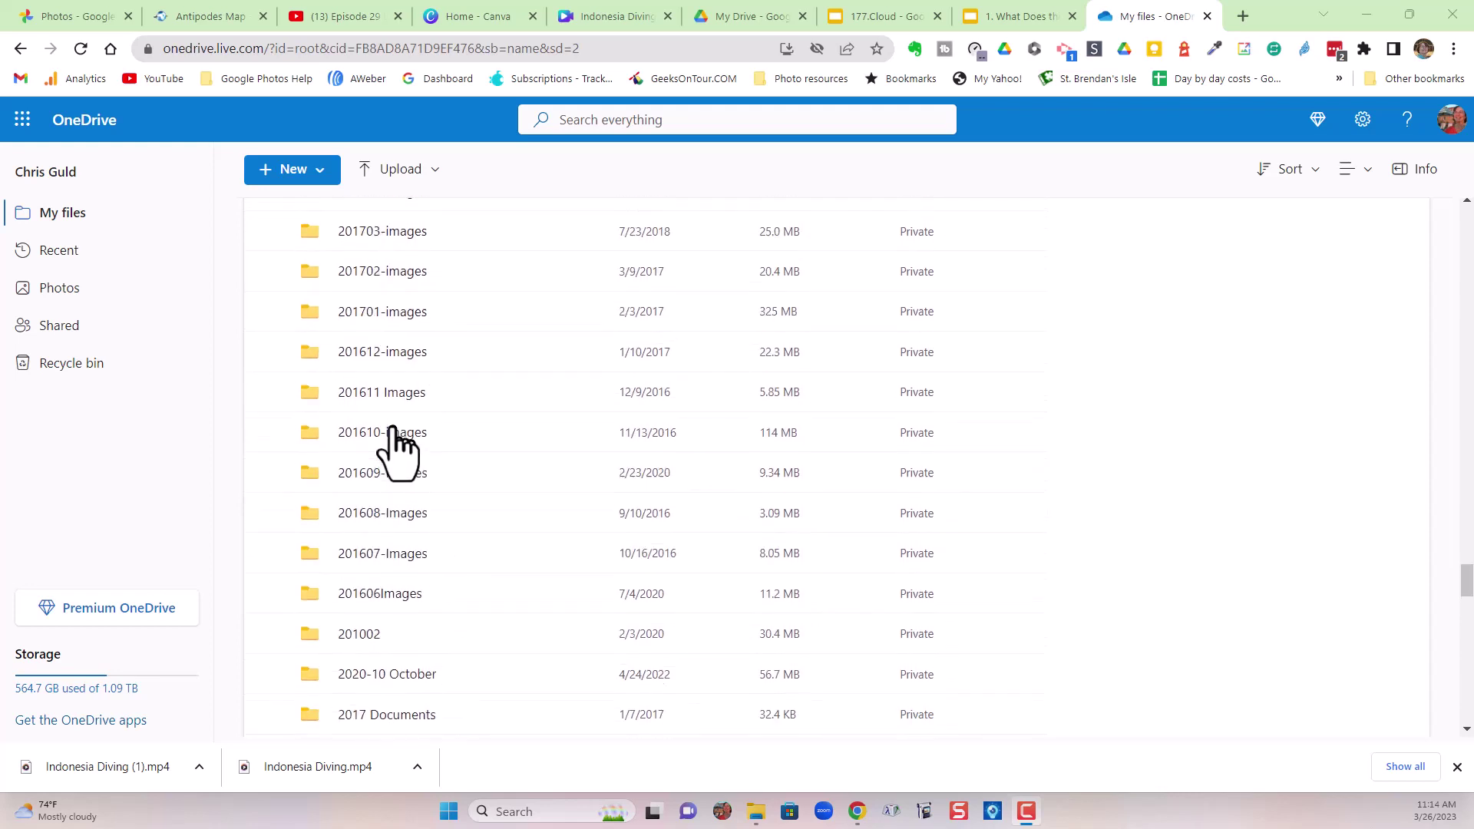
scroll(332, 410, up, 7)
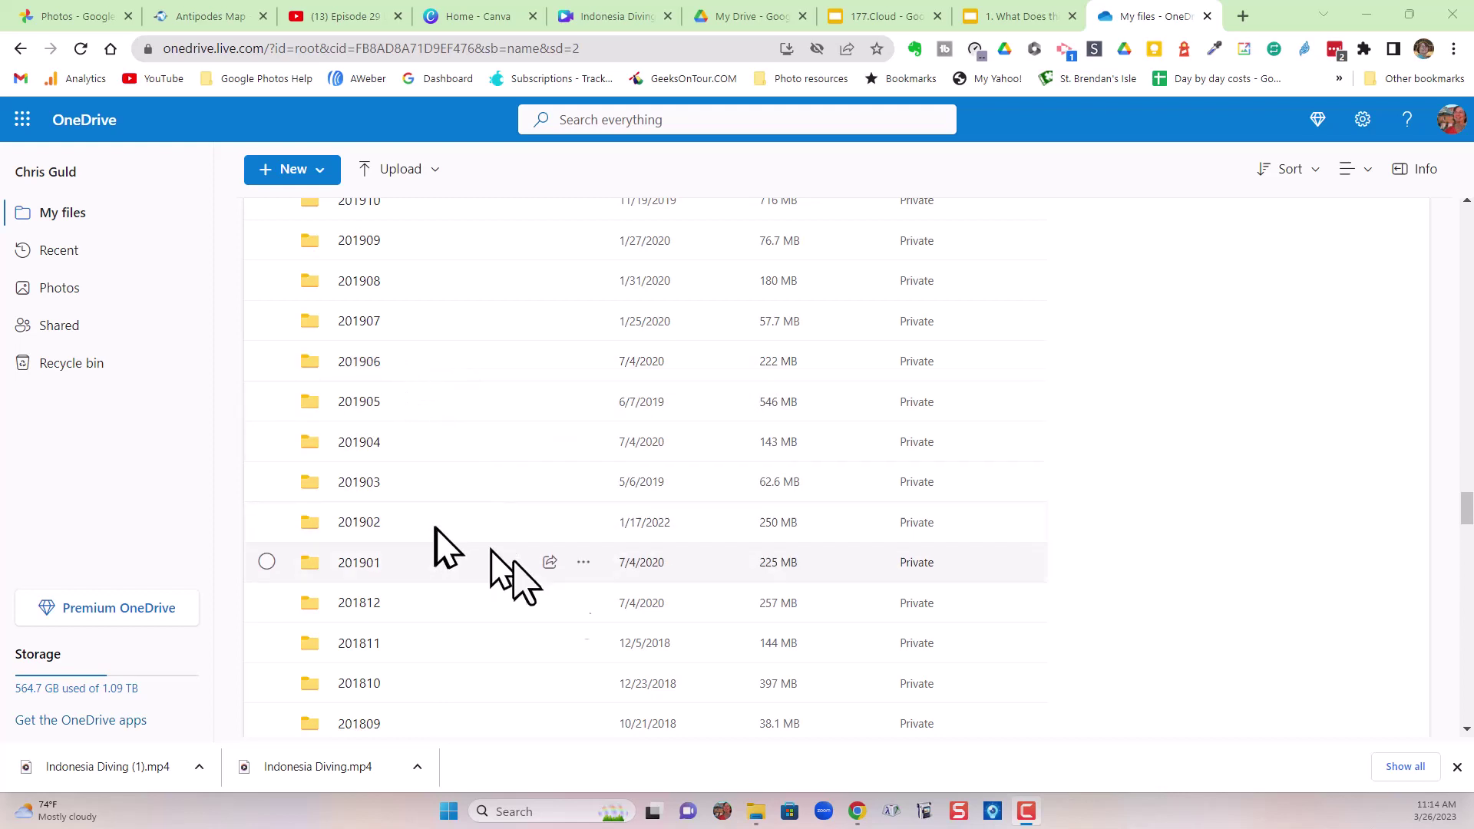
In File Explorer, browse This PC > Local Disk (C:) > Users > user folder > OneDrive.
click(757, 814)
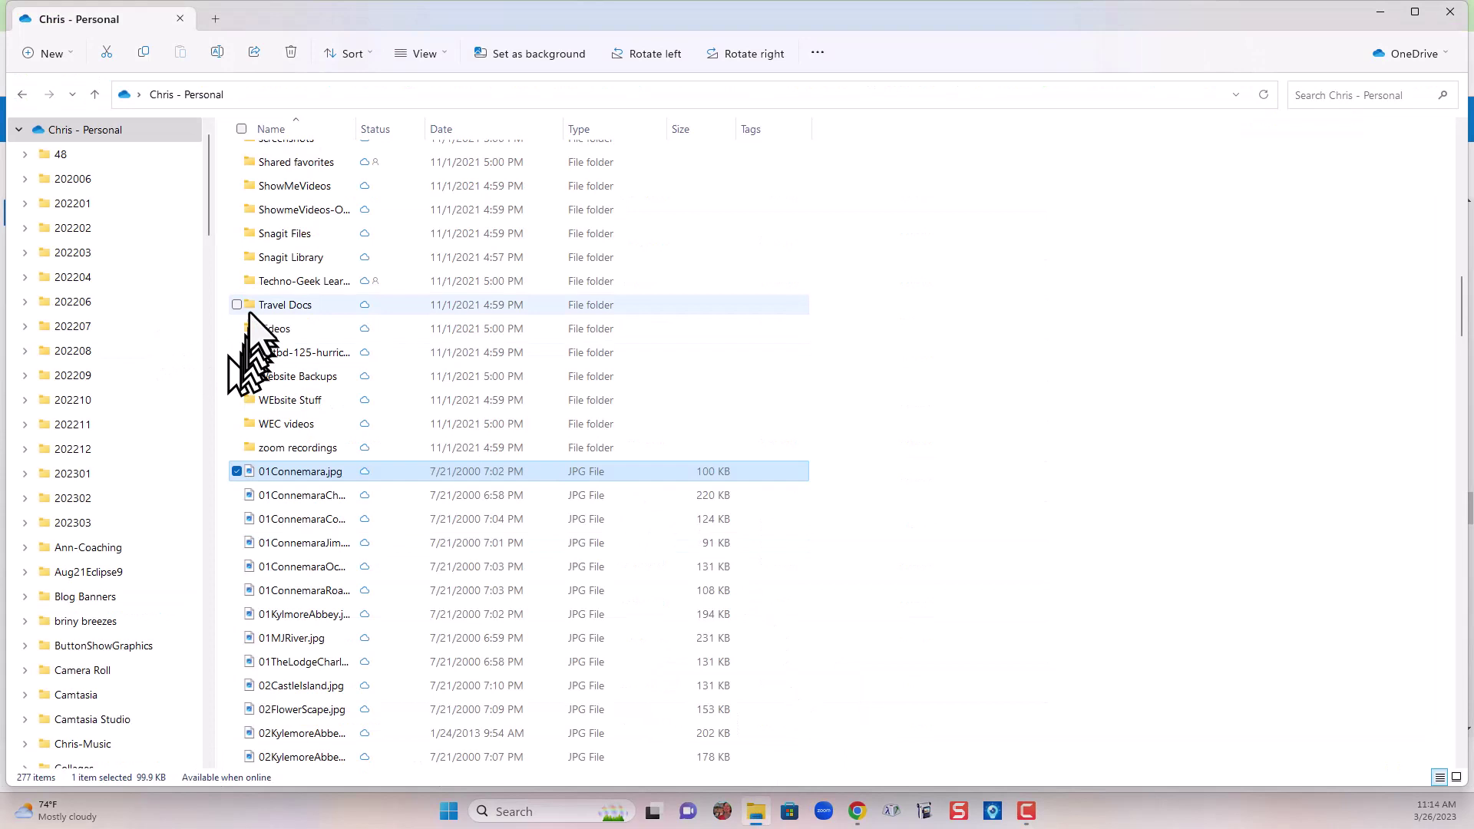
click(139, 95)
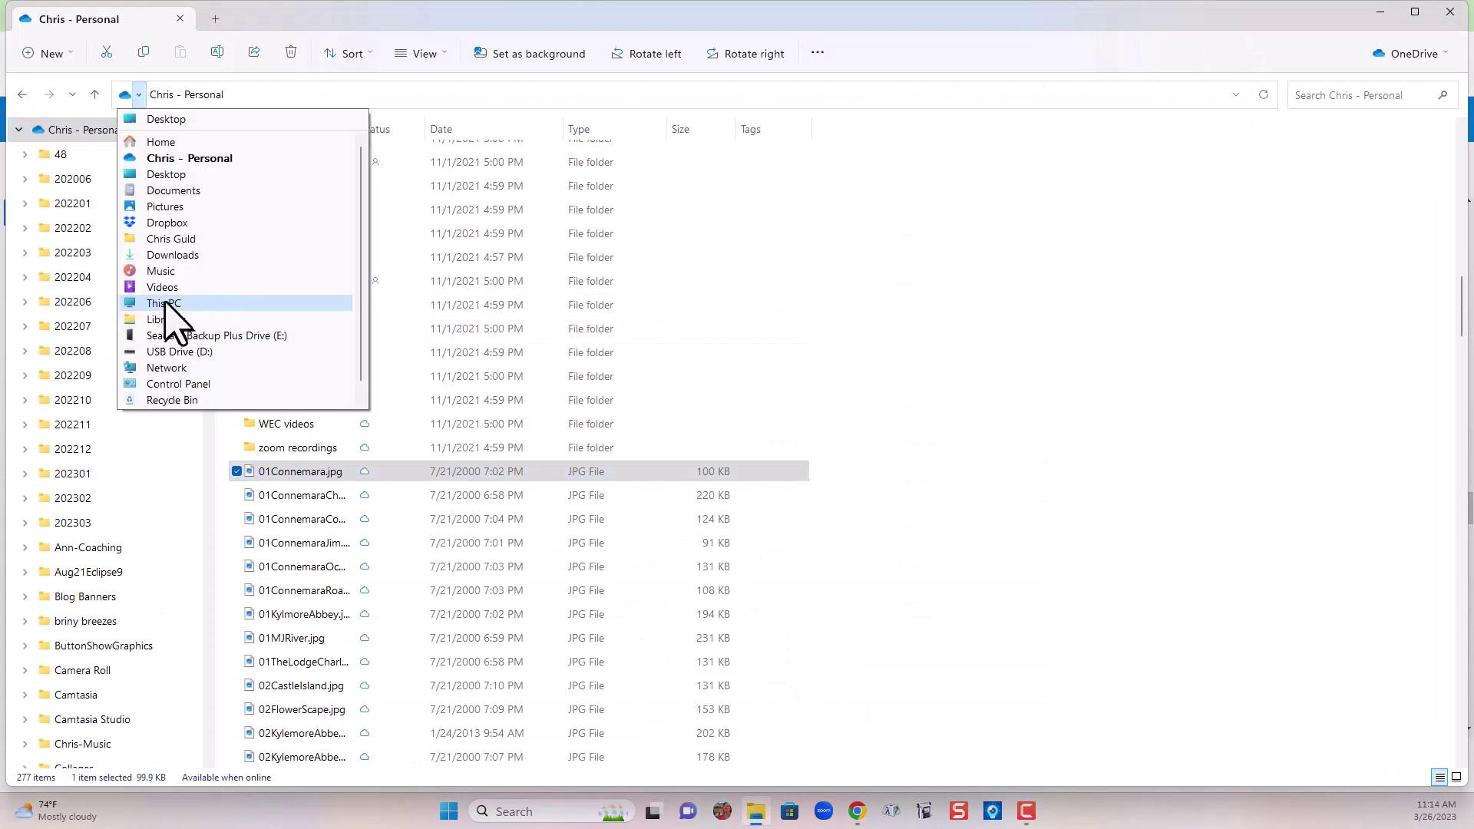
click(165, 303)
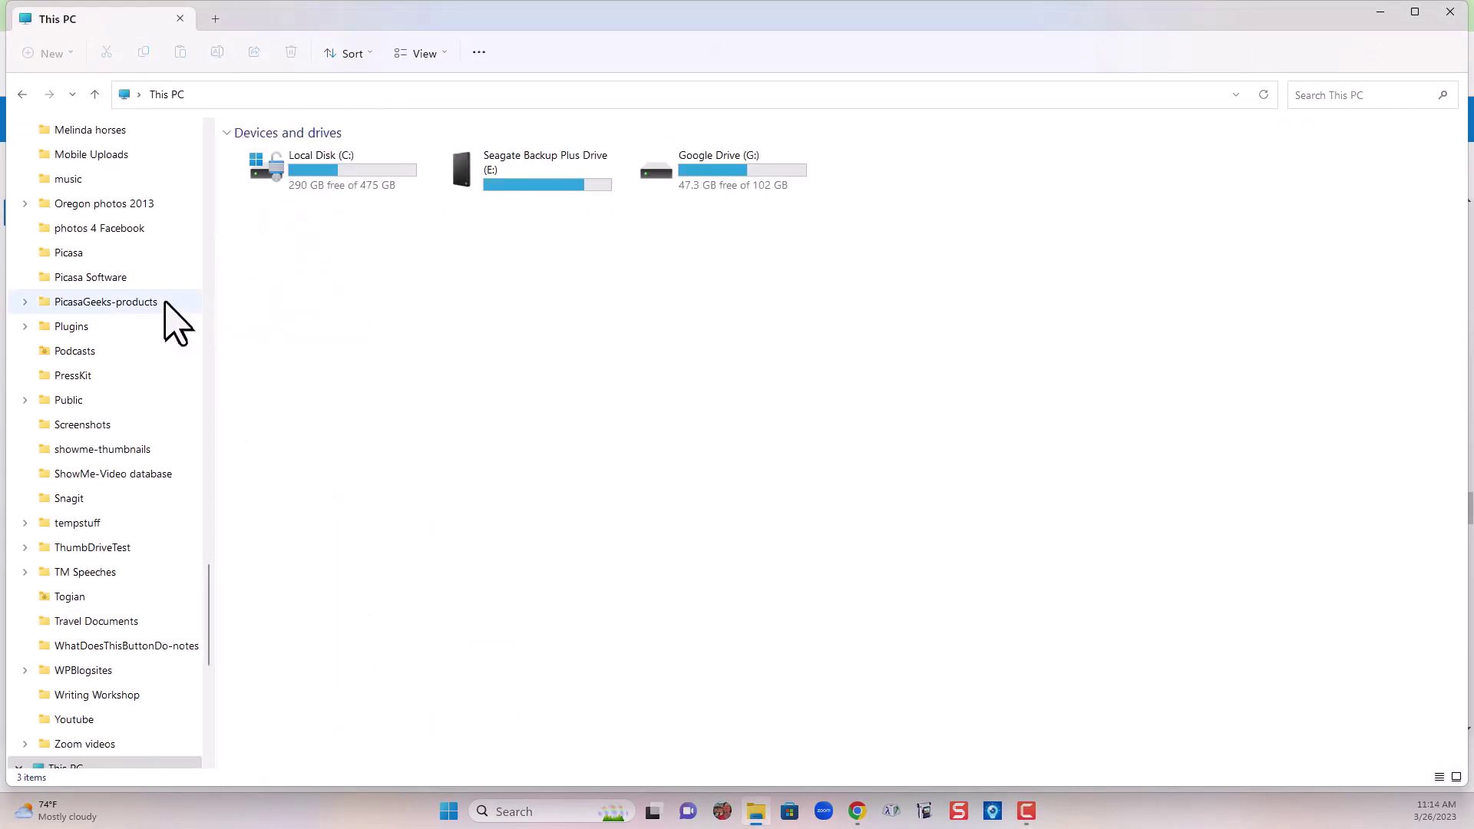
double_click(314, 172)
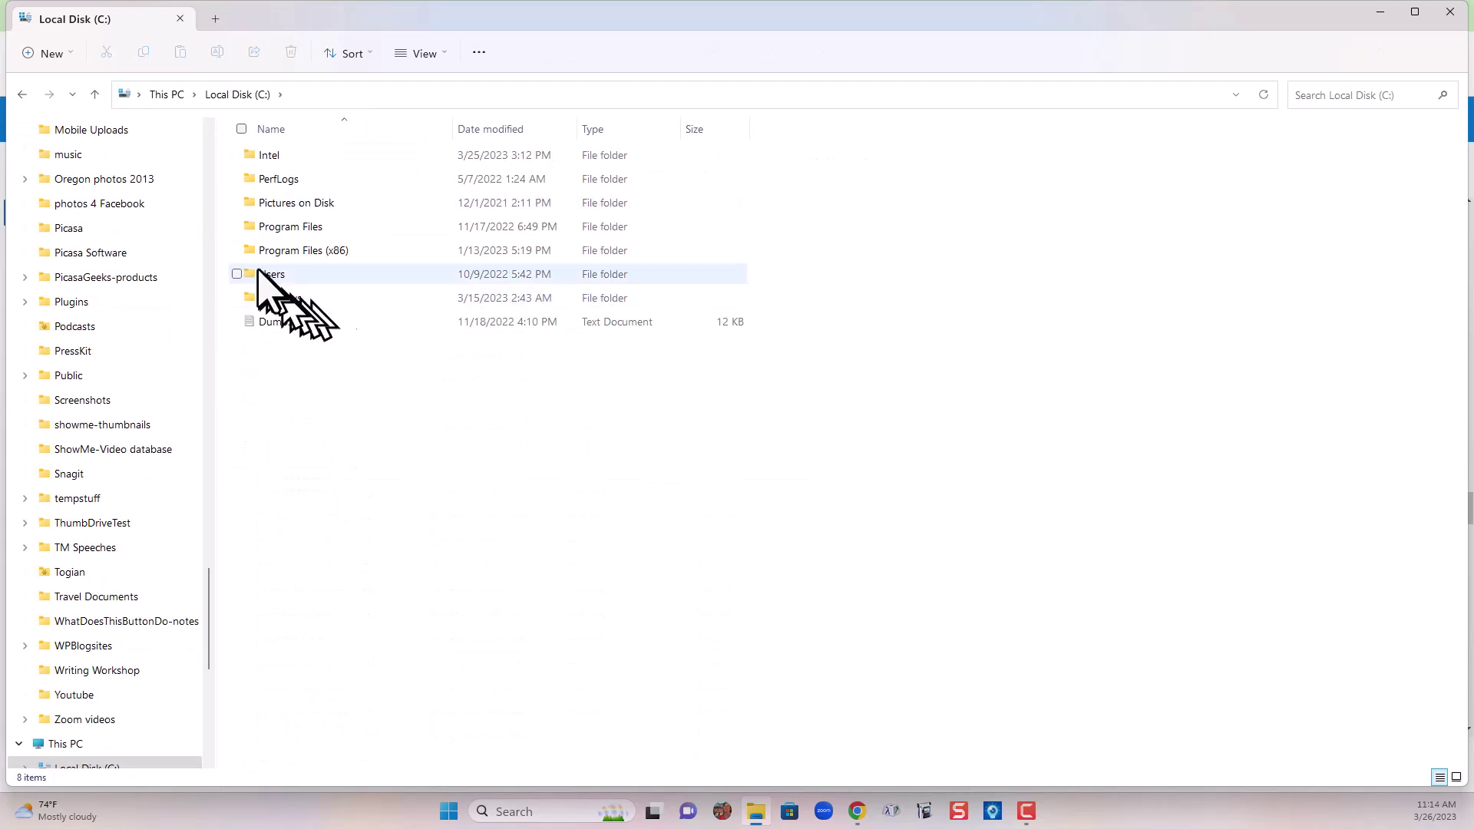
double_click(261, 275)
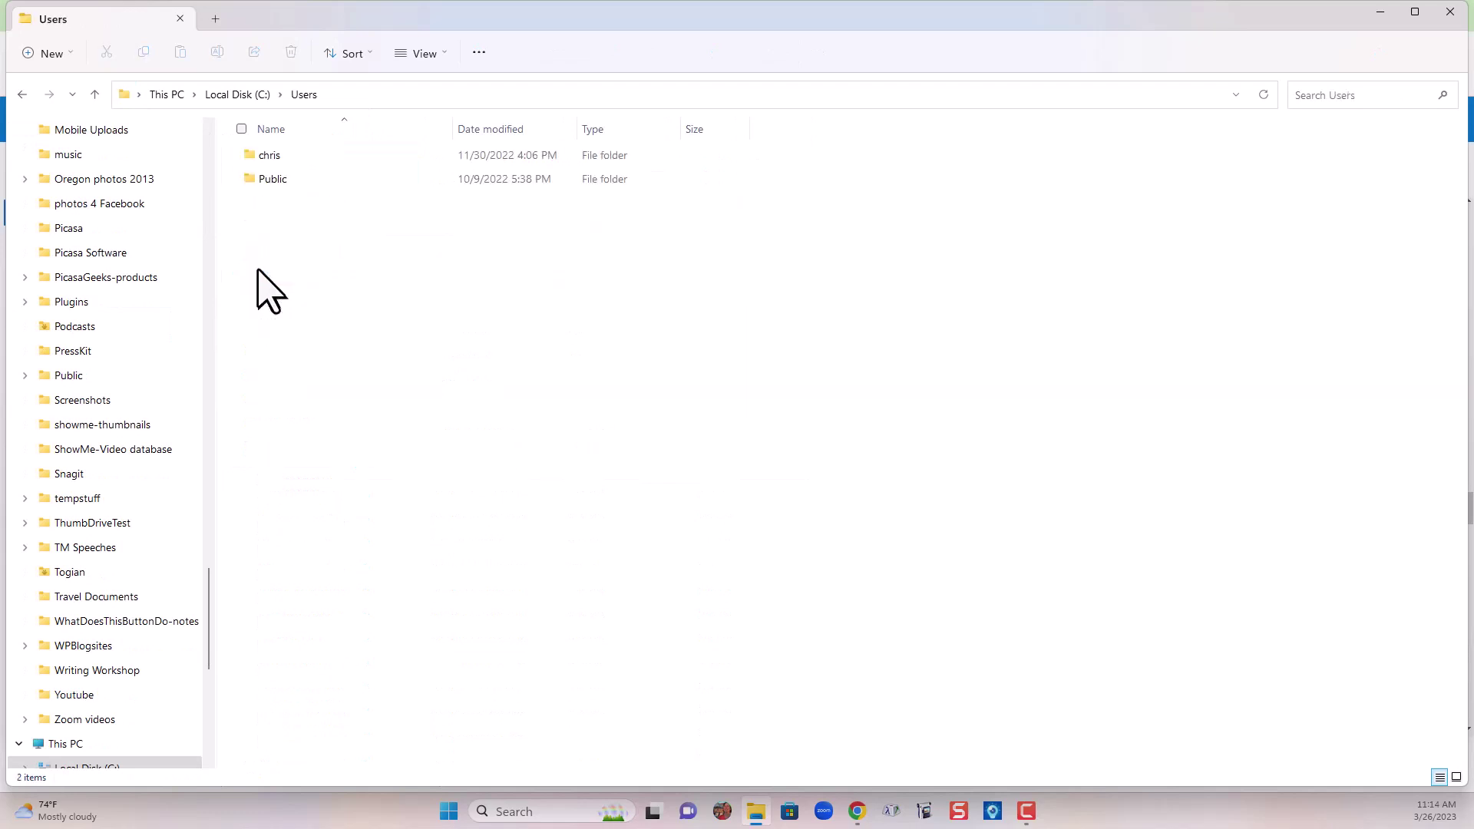
double_click(280, 162)
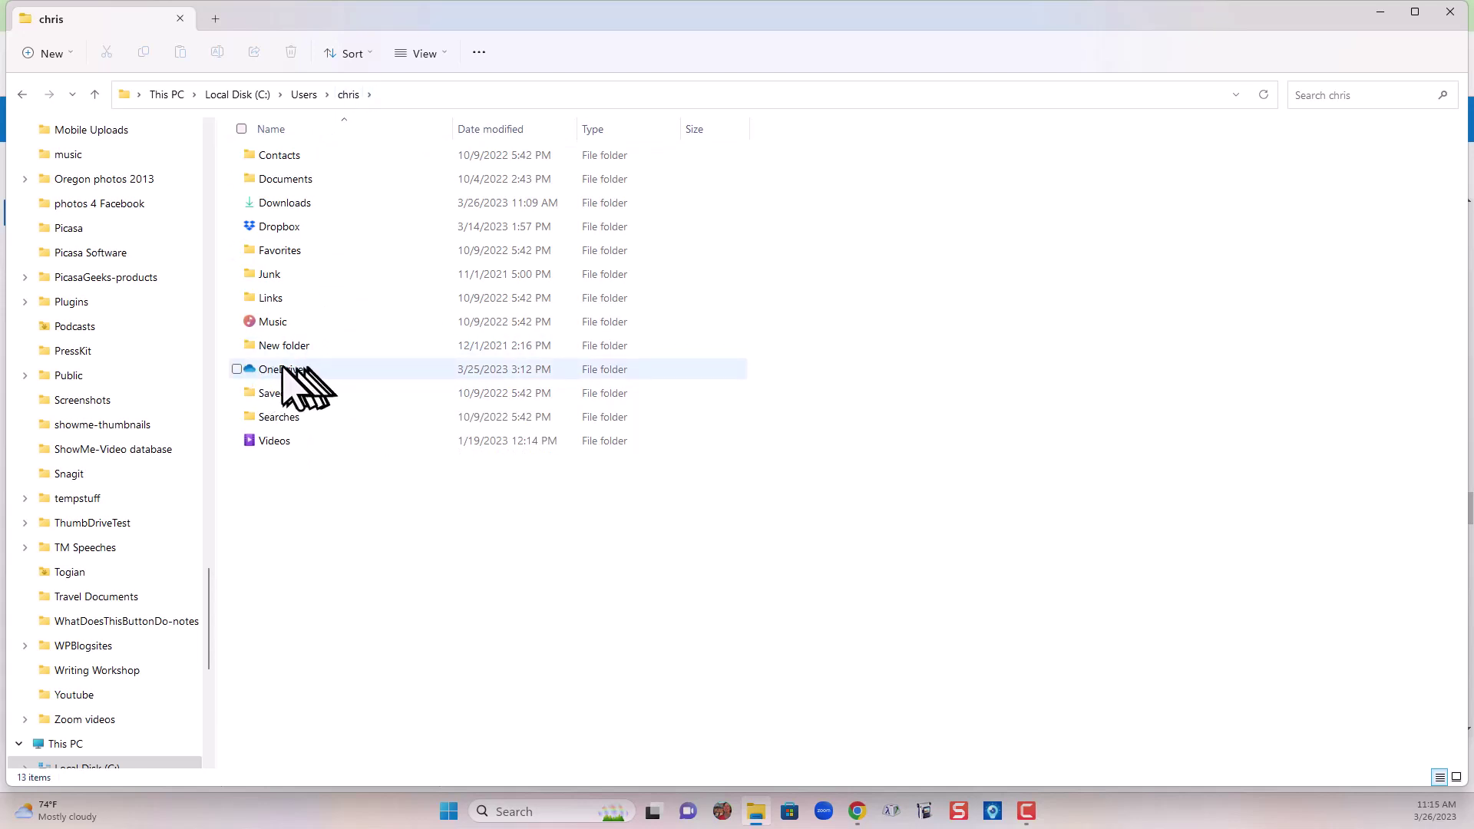
mouse_move(283, 368)
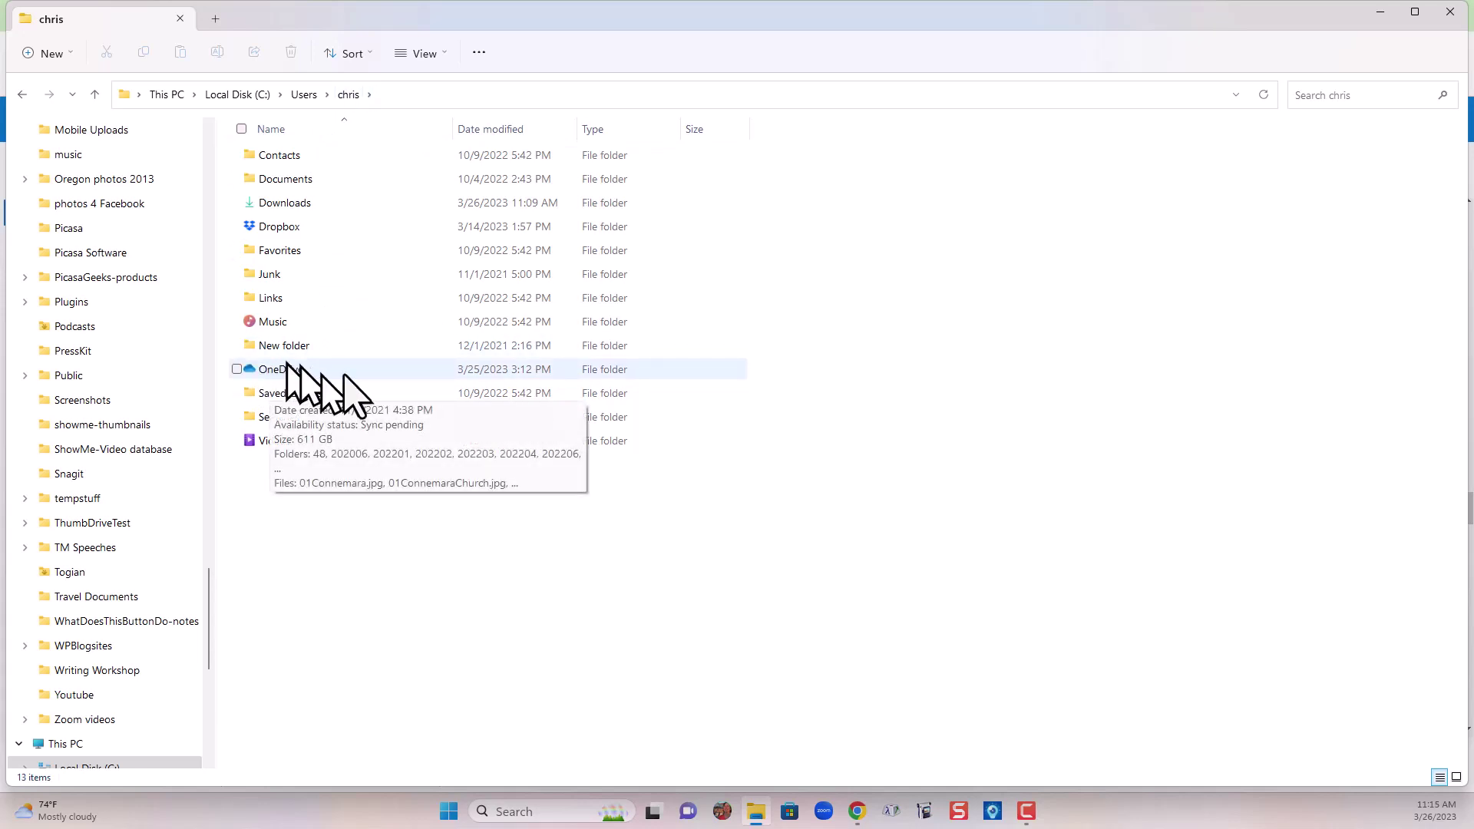
double_click(286, 369)
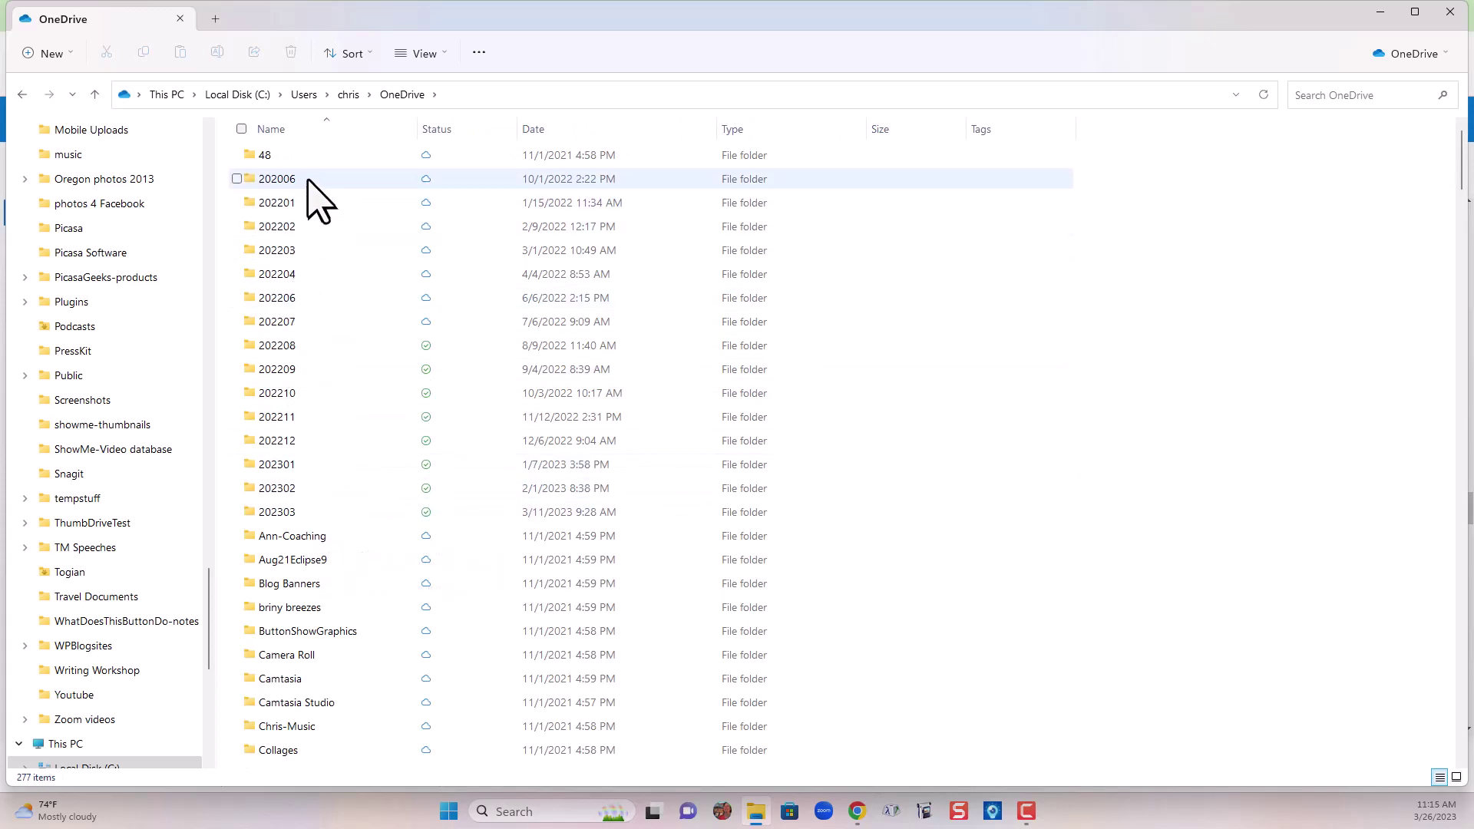
Bring up the OneDrive Personal panel showing files synced and recent uploads.
mouse_move(318, 190)
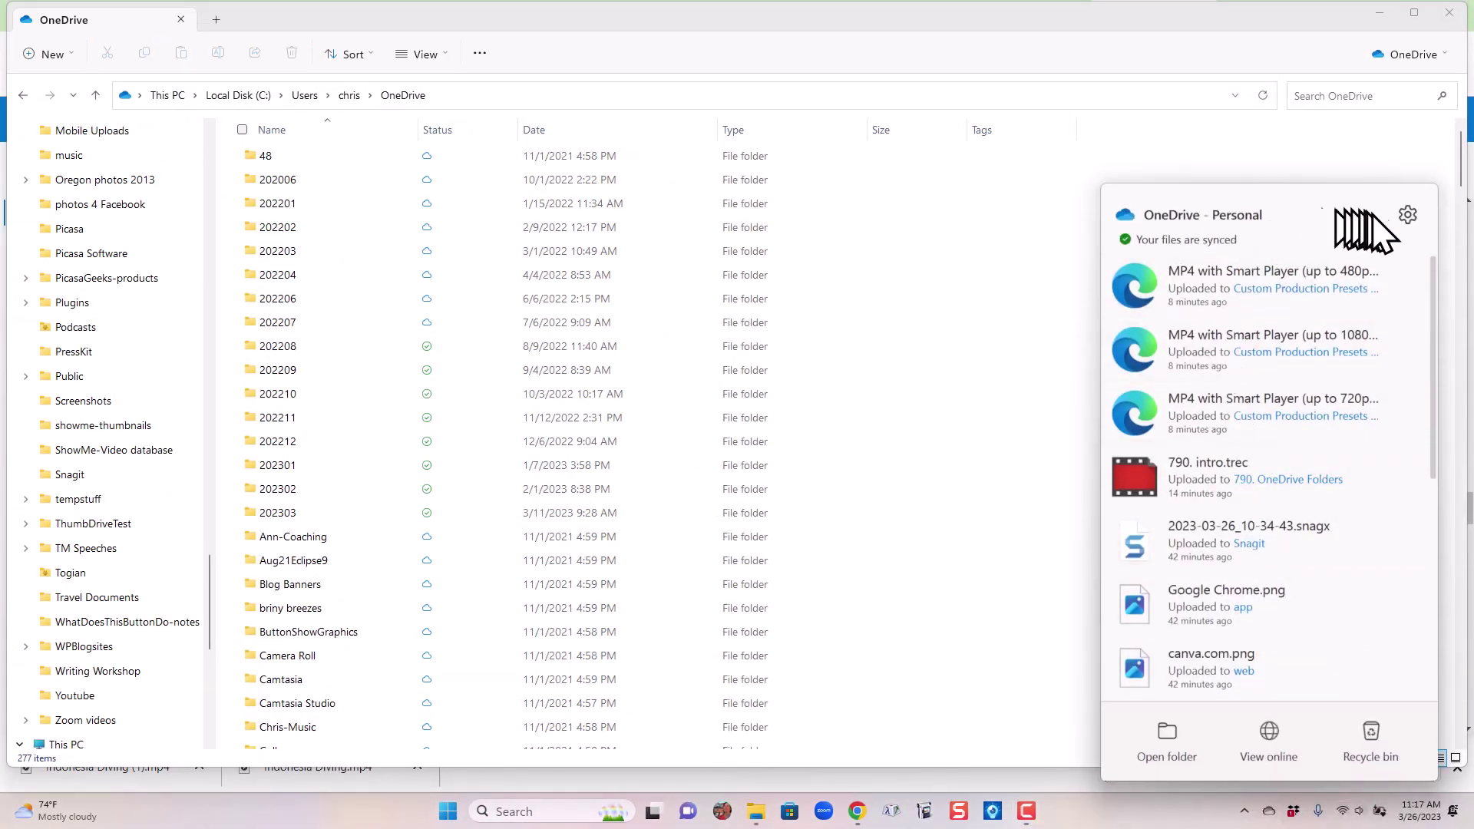
Open OneDrive Settings and expand Advanced settings to confirm Files On-Demand is on.
click(1407, 216)
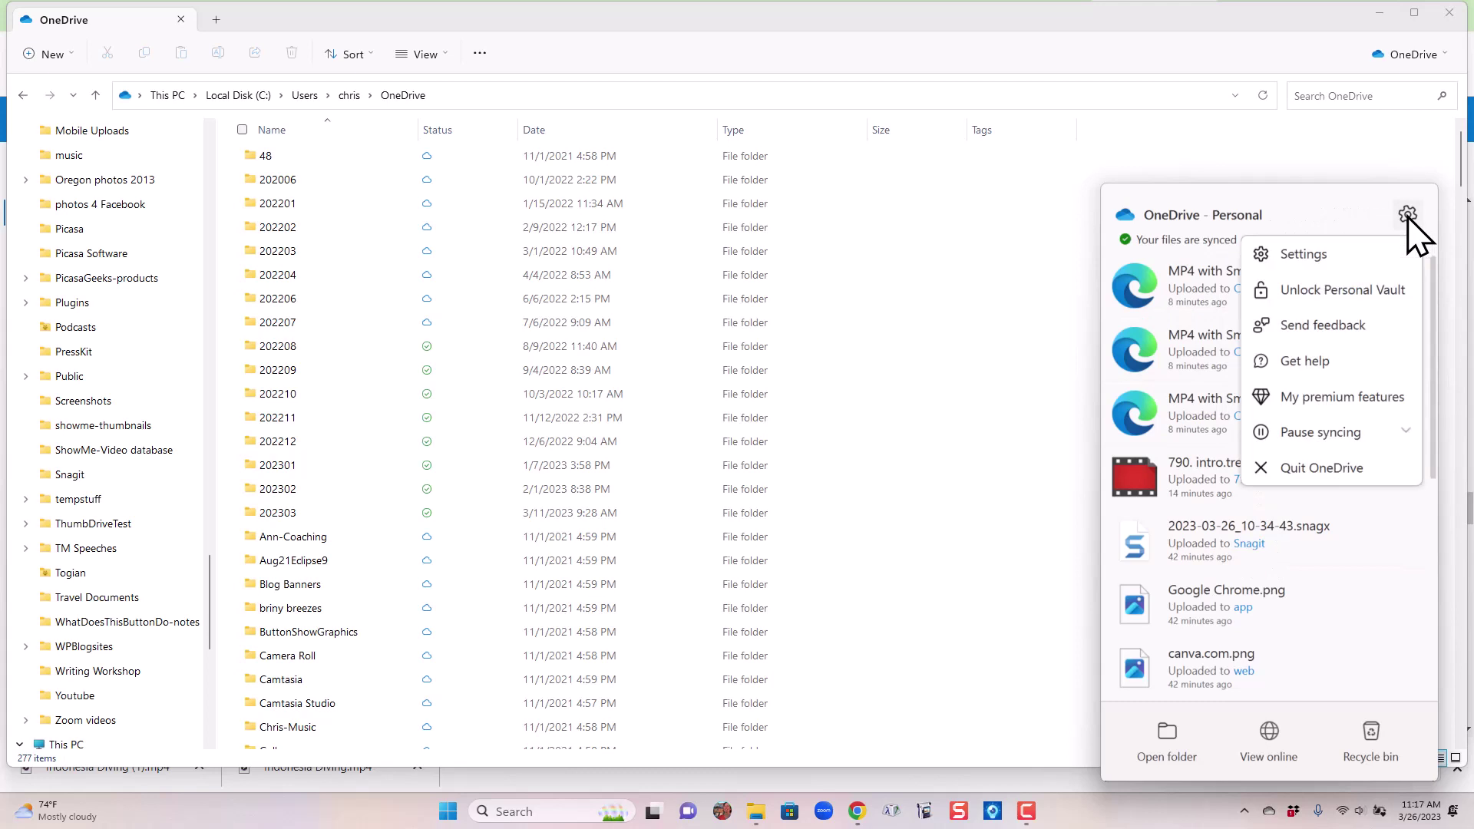
click(1303, 254)
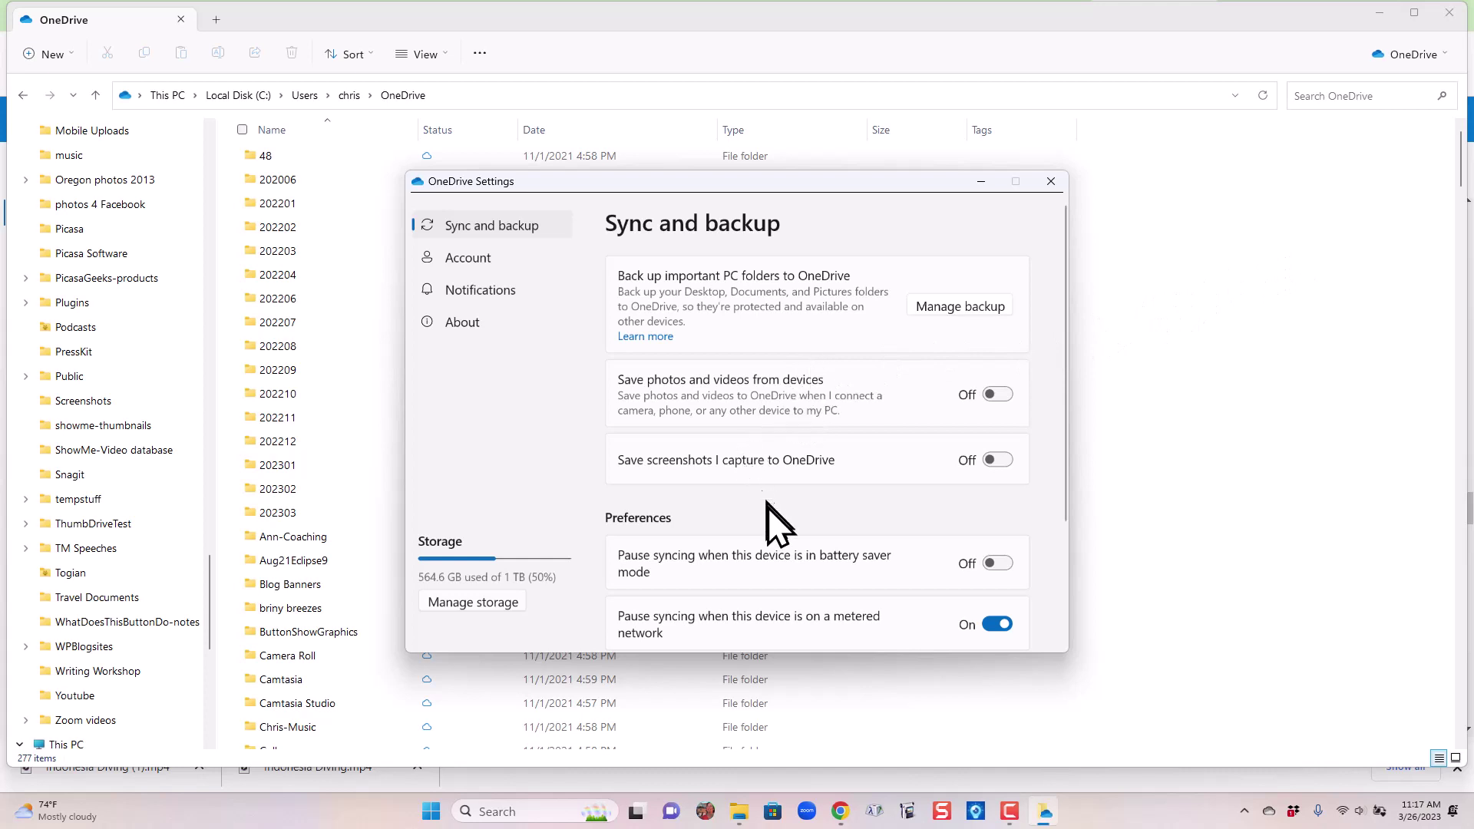
scroll(768, 492, down, 3)
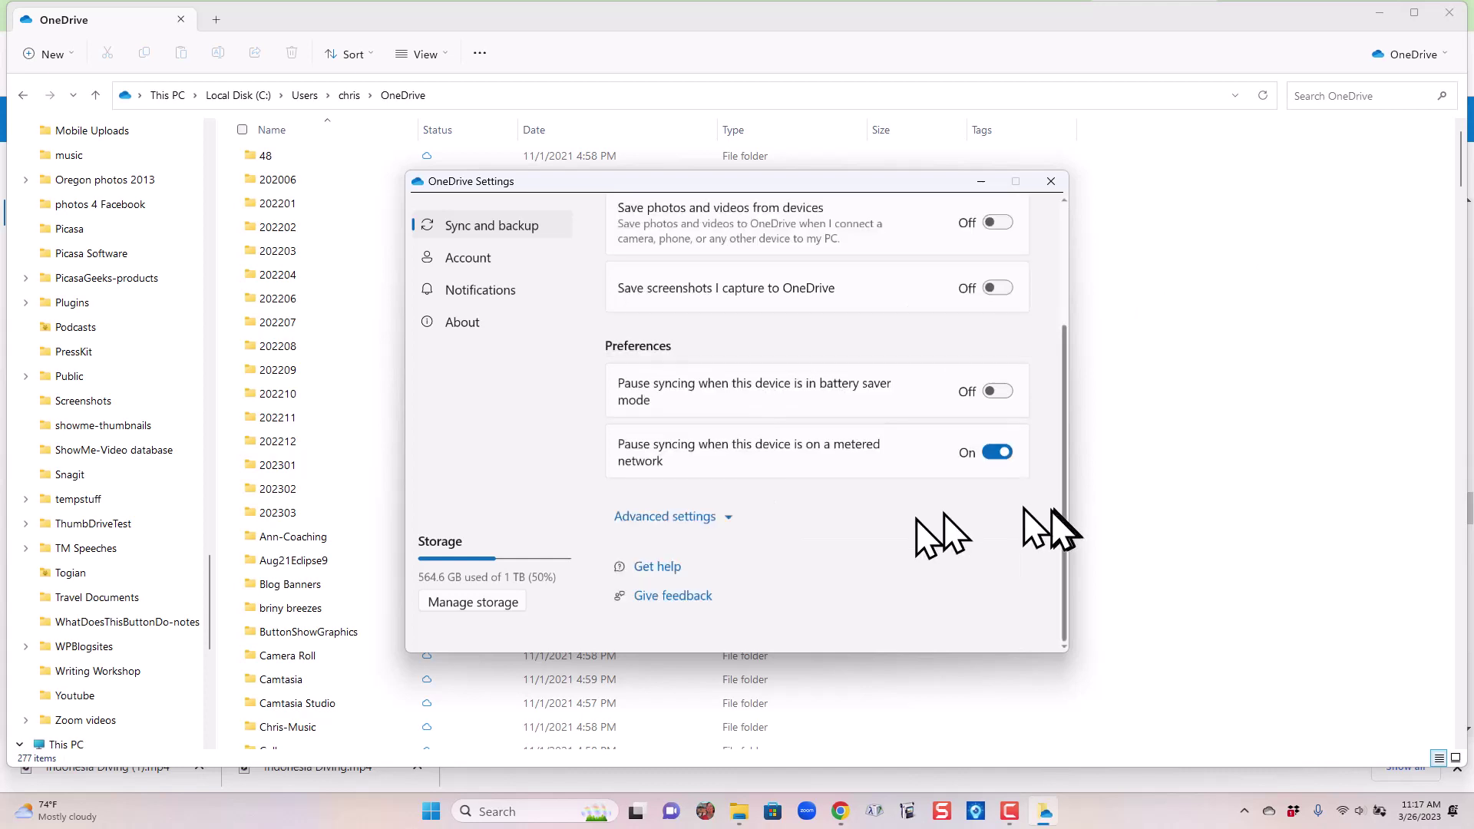
click(728, 518)
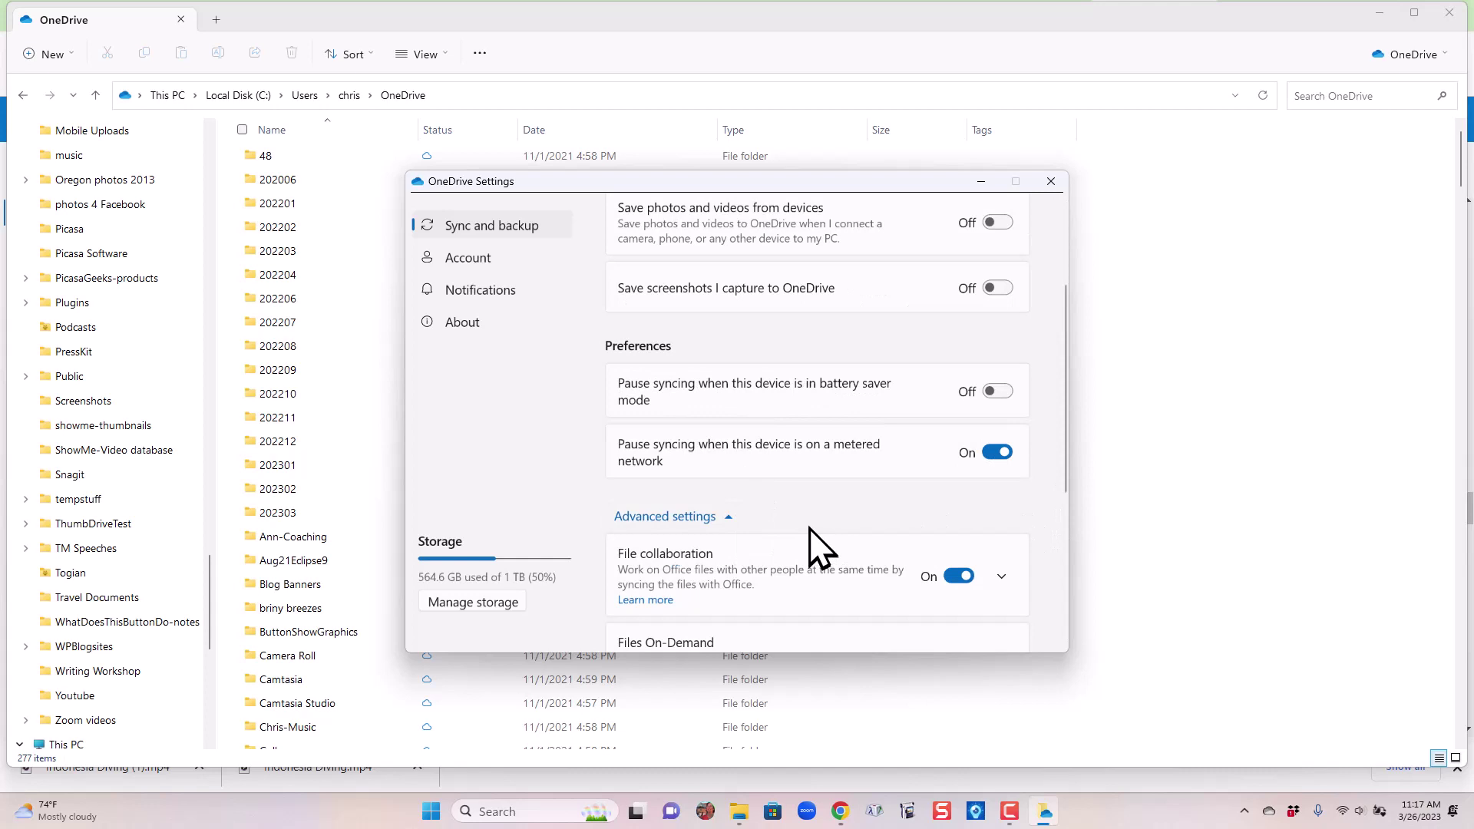
drag(1064, 485, 1061, 569)
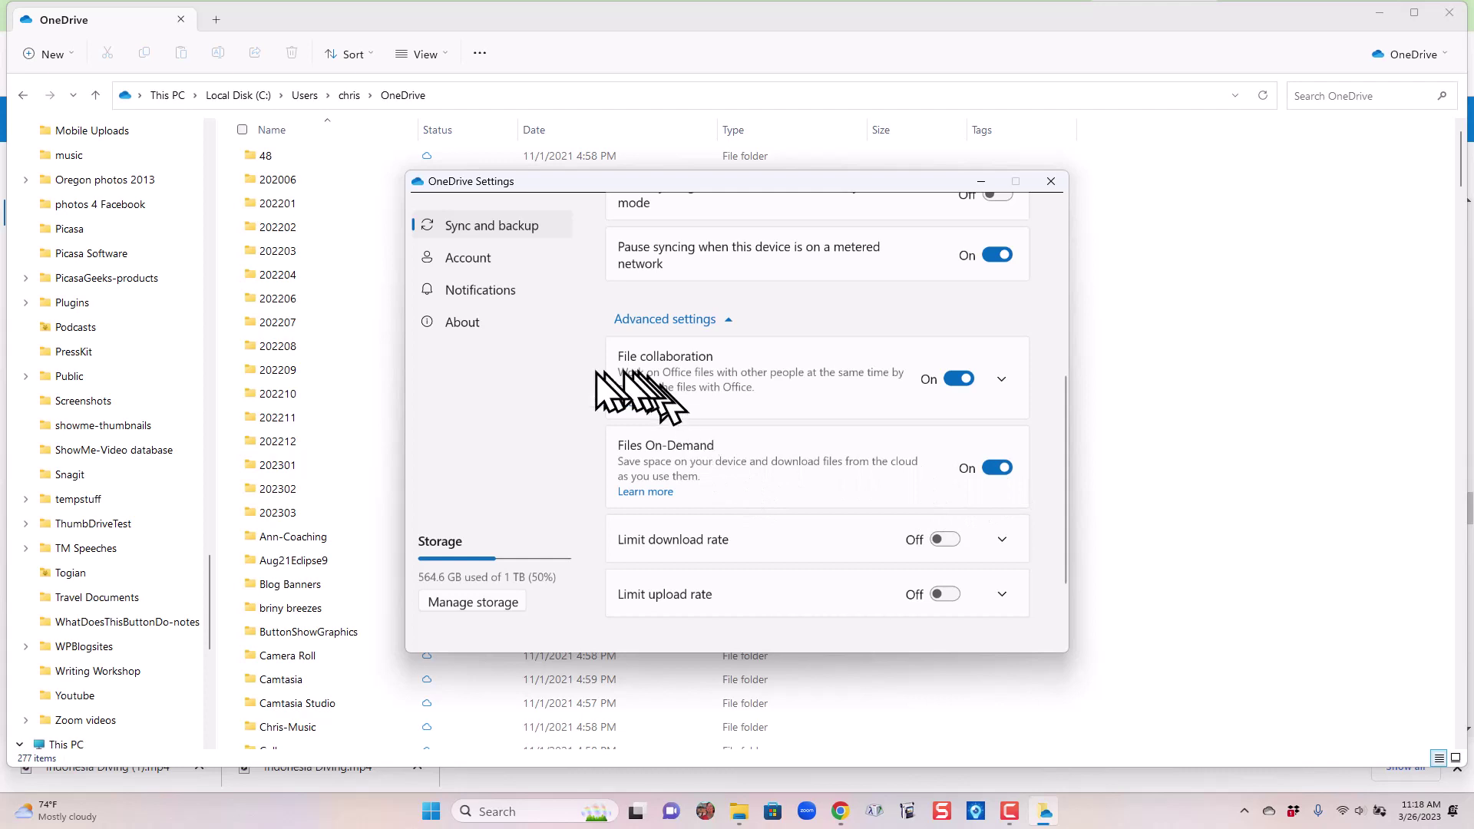
On the Account page, open Choose folders and scroll down to the 2022 folders.
click(461, 259)
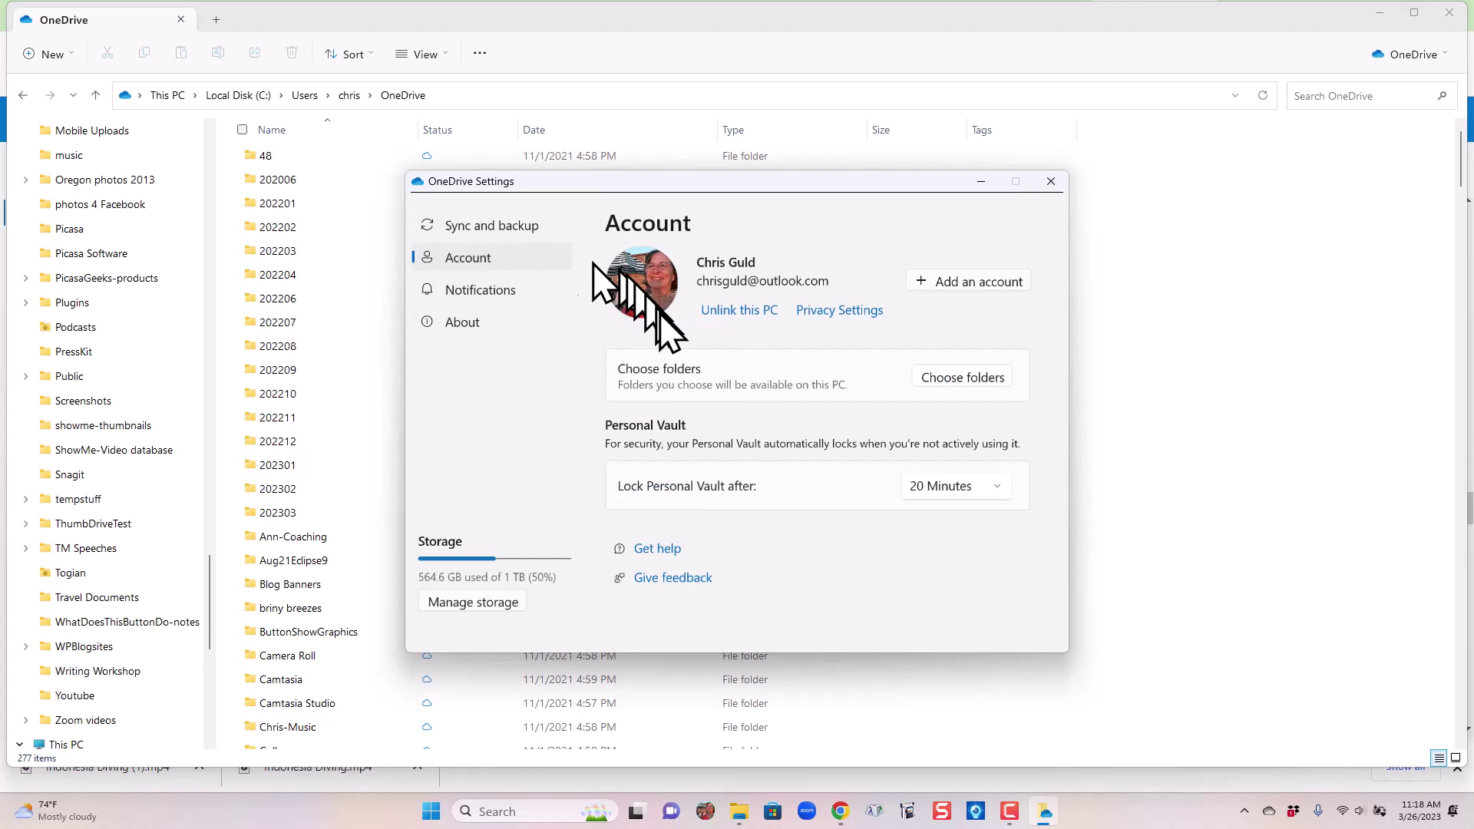
click(932, 380)
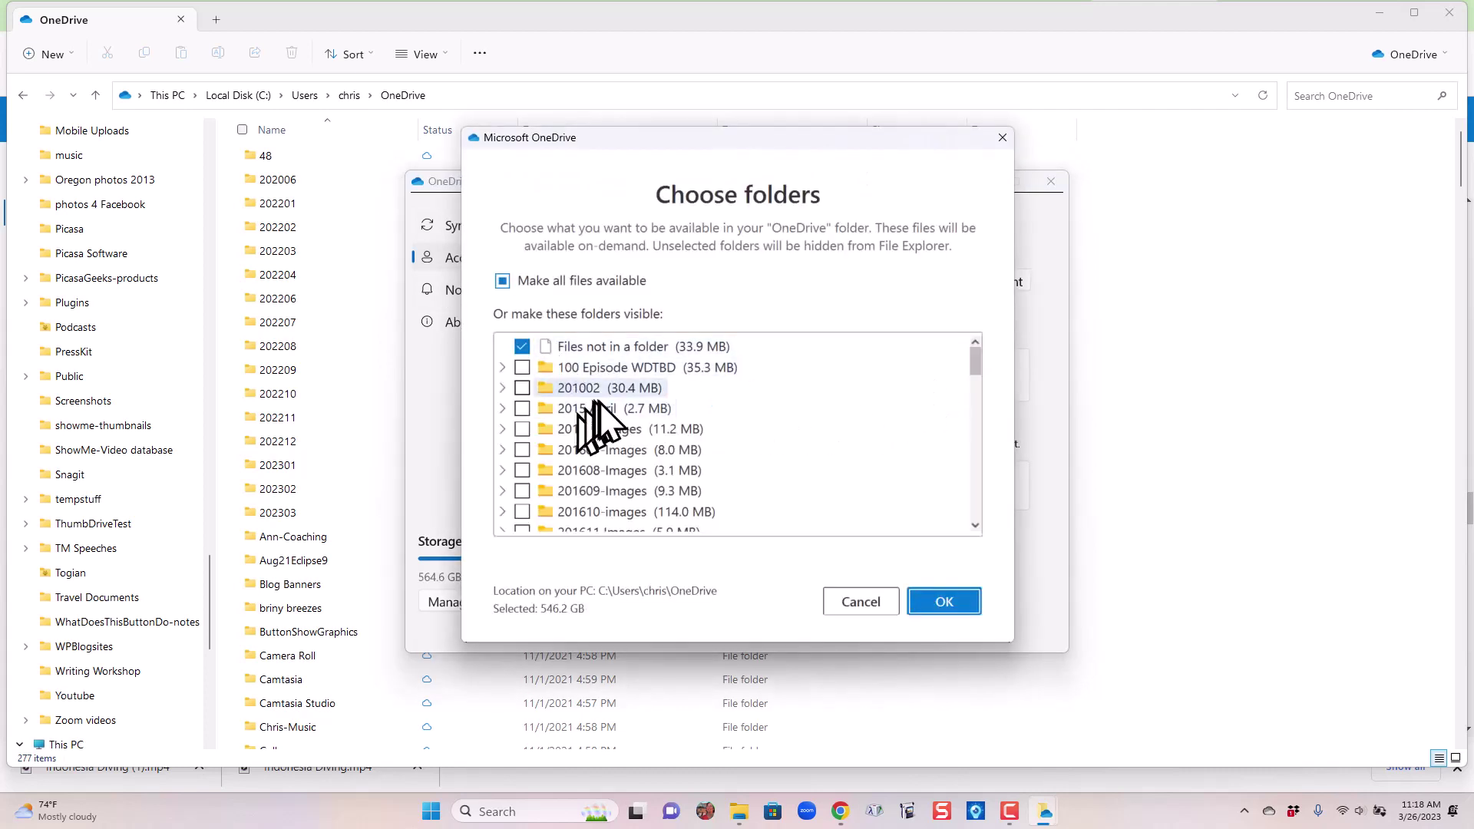
scroll(592, 421, down, 2)
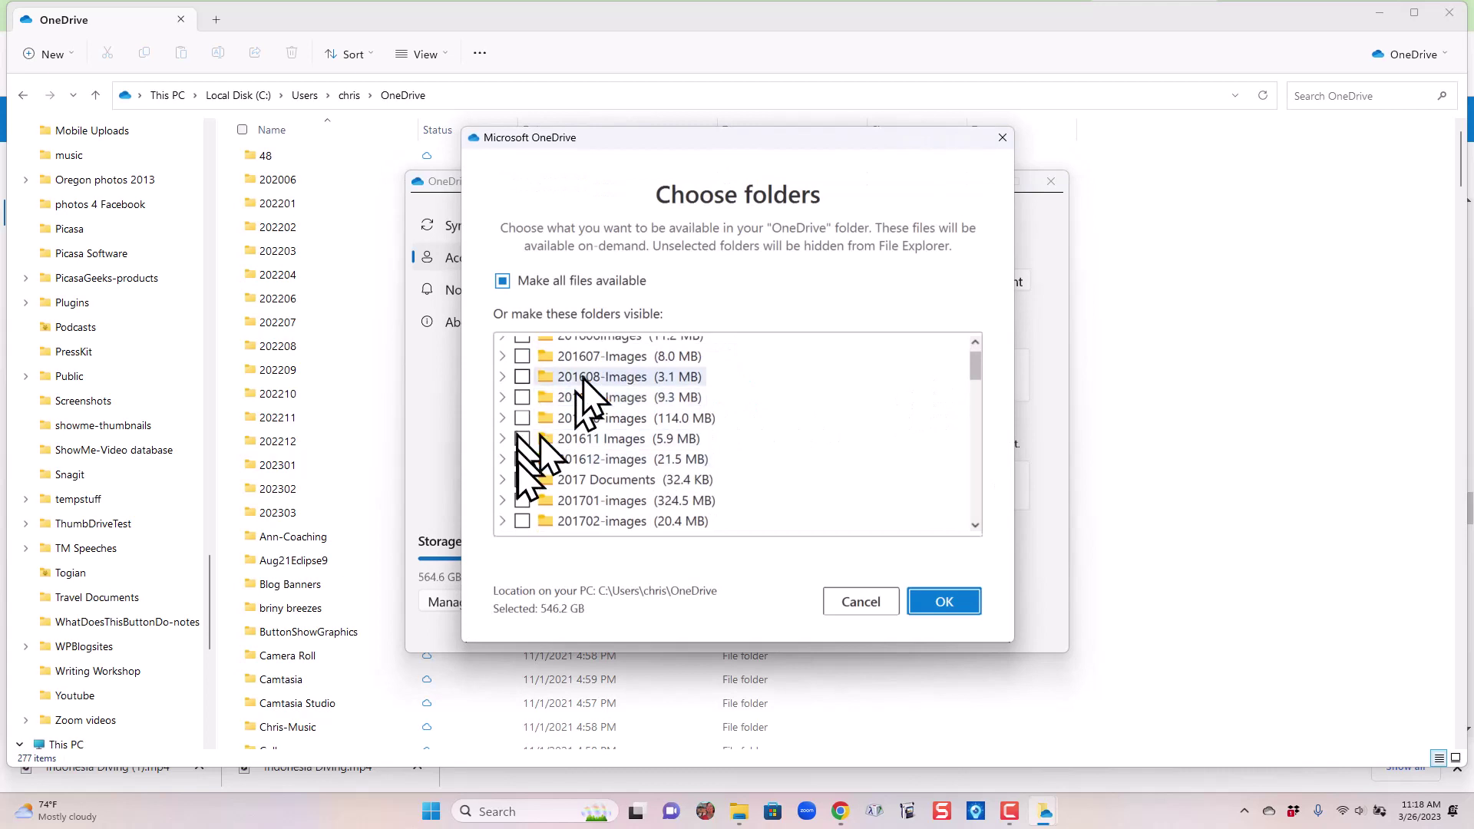
scroll(585, 380, down, 3)
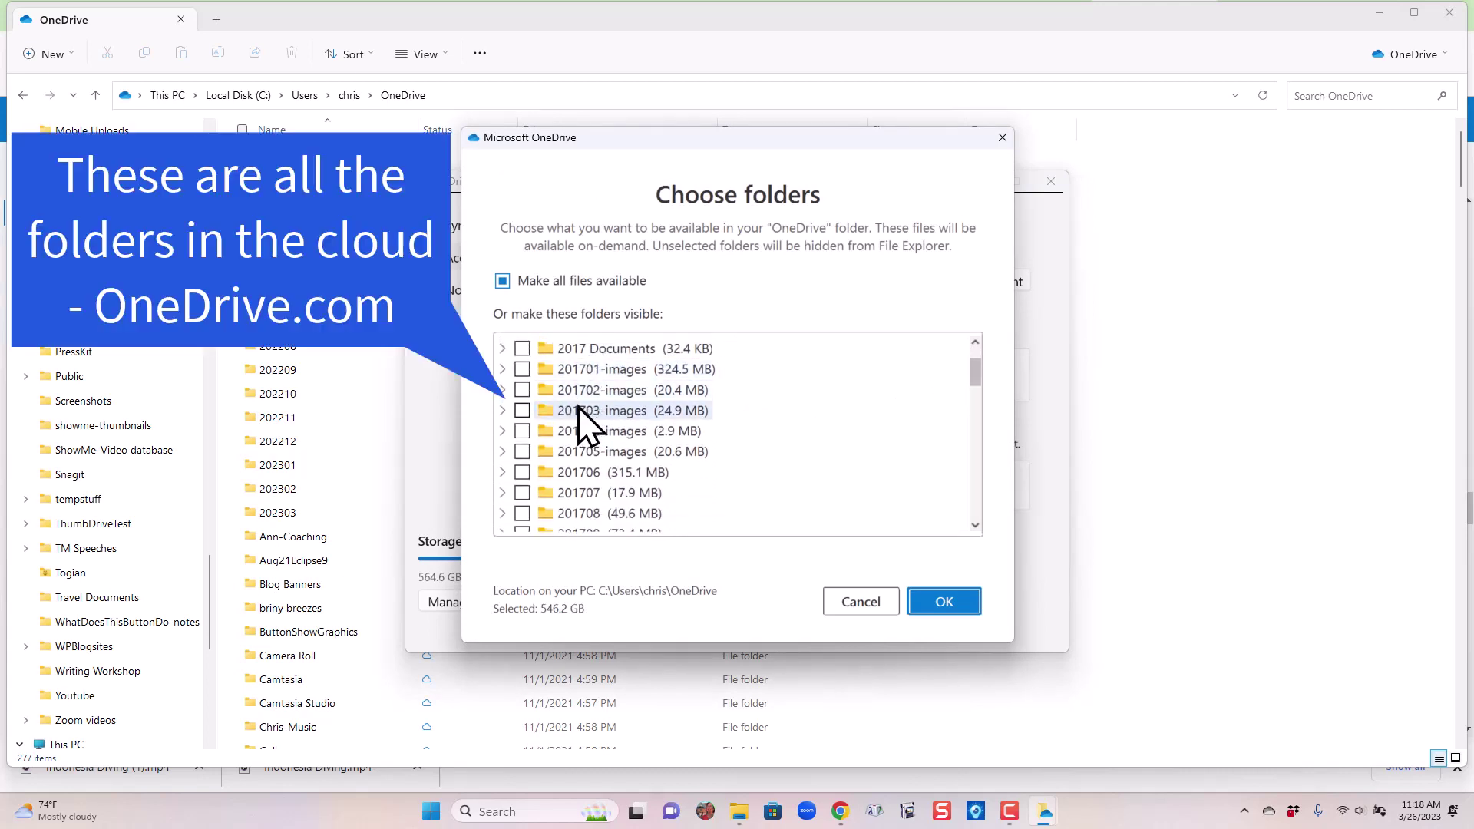
scroll(591, 411, down, 3)
scroll(593, 414, down, 7)
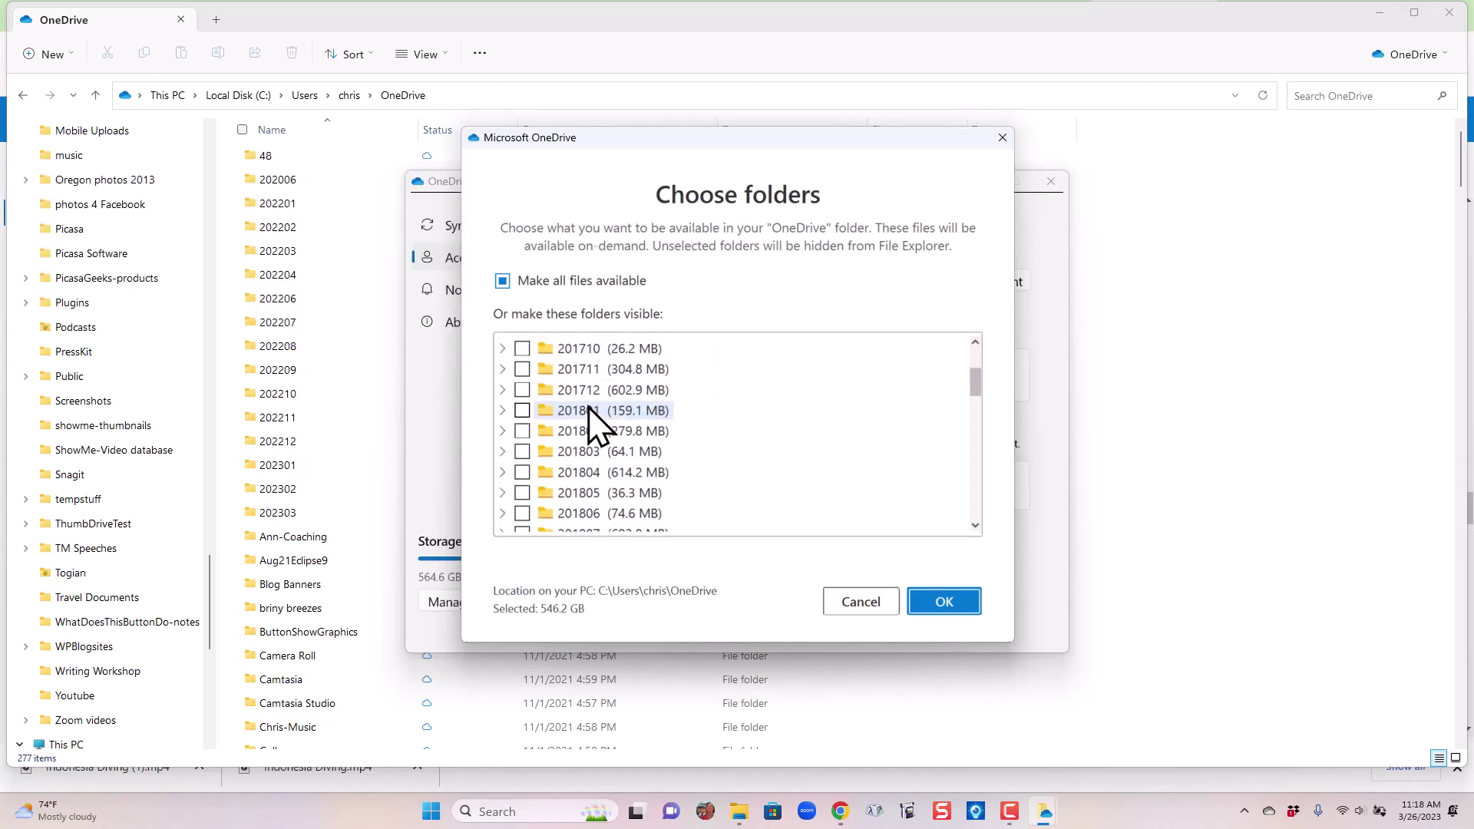
scroll(590, 407, down, 7)
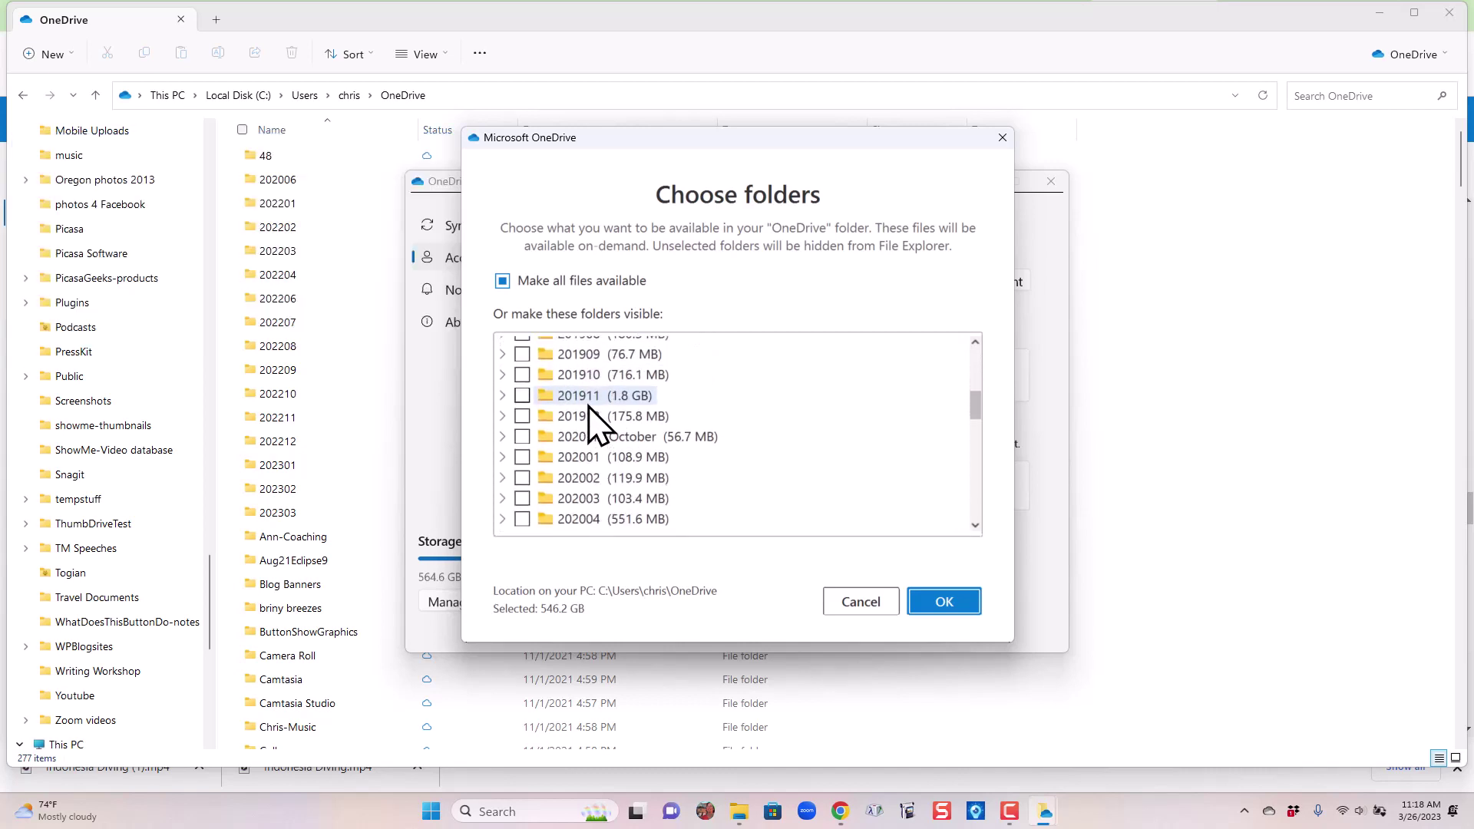
scroll(595, 423, down, 5)
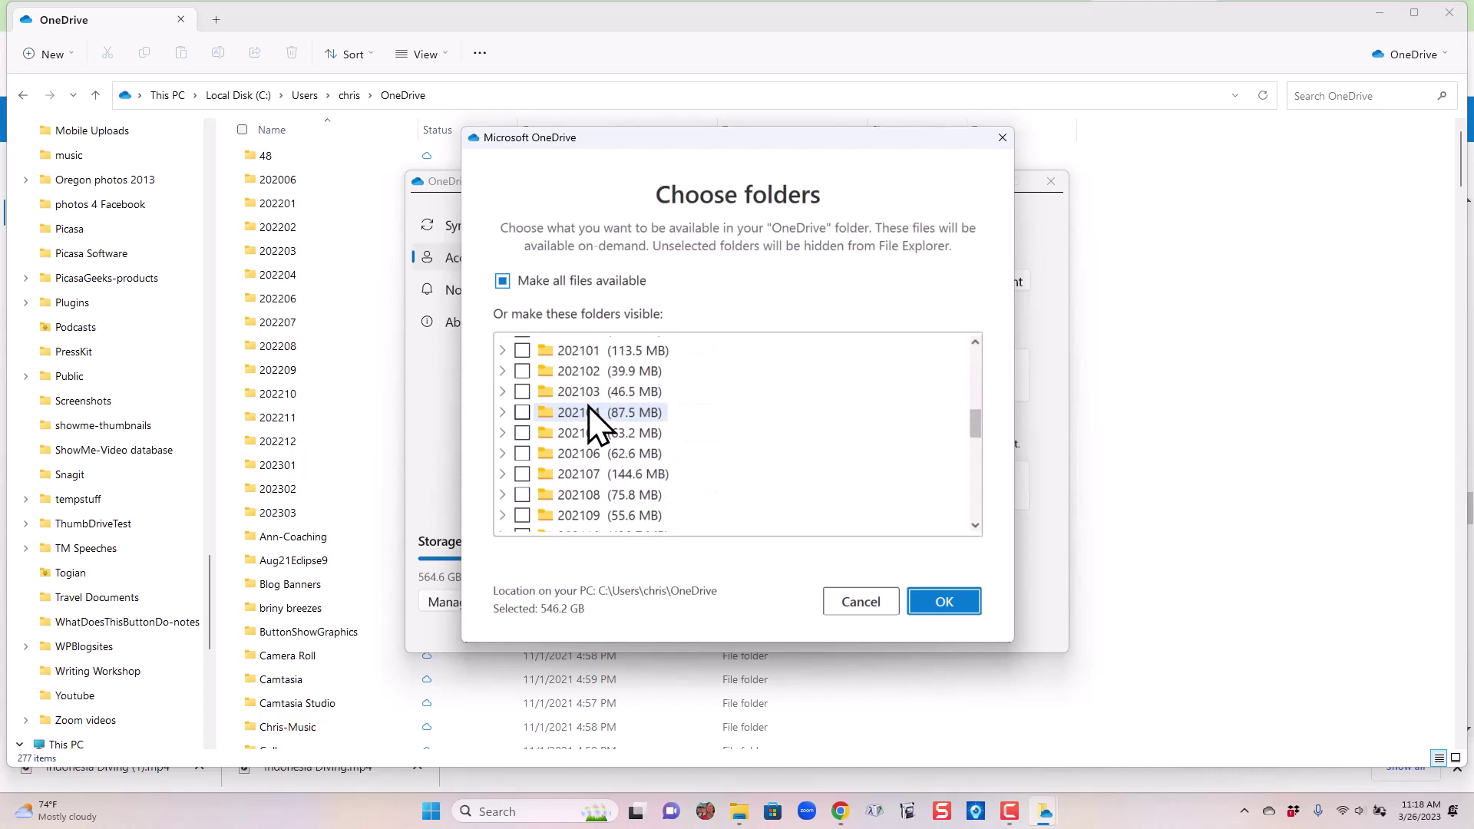
Uncheck folders 202201, 202202, 202203, 202204 and 202206 and confirm with OK.
click(522, 410)
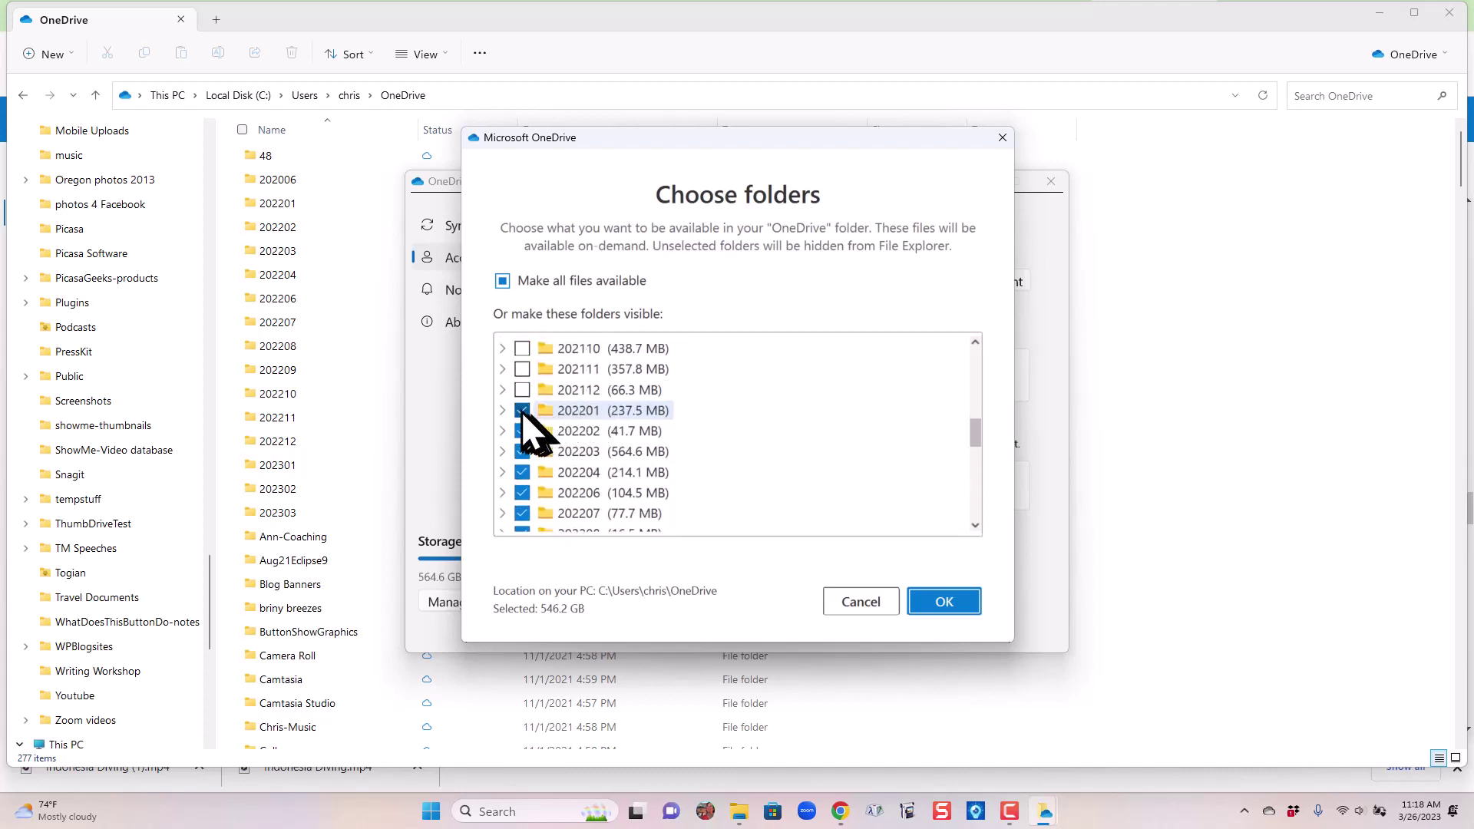
click(522, 431)
click(522, 452)
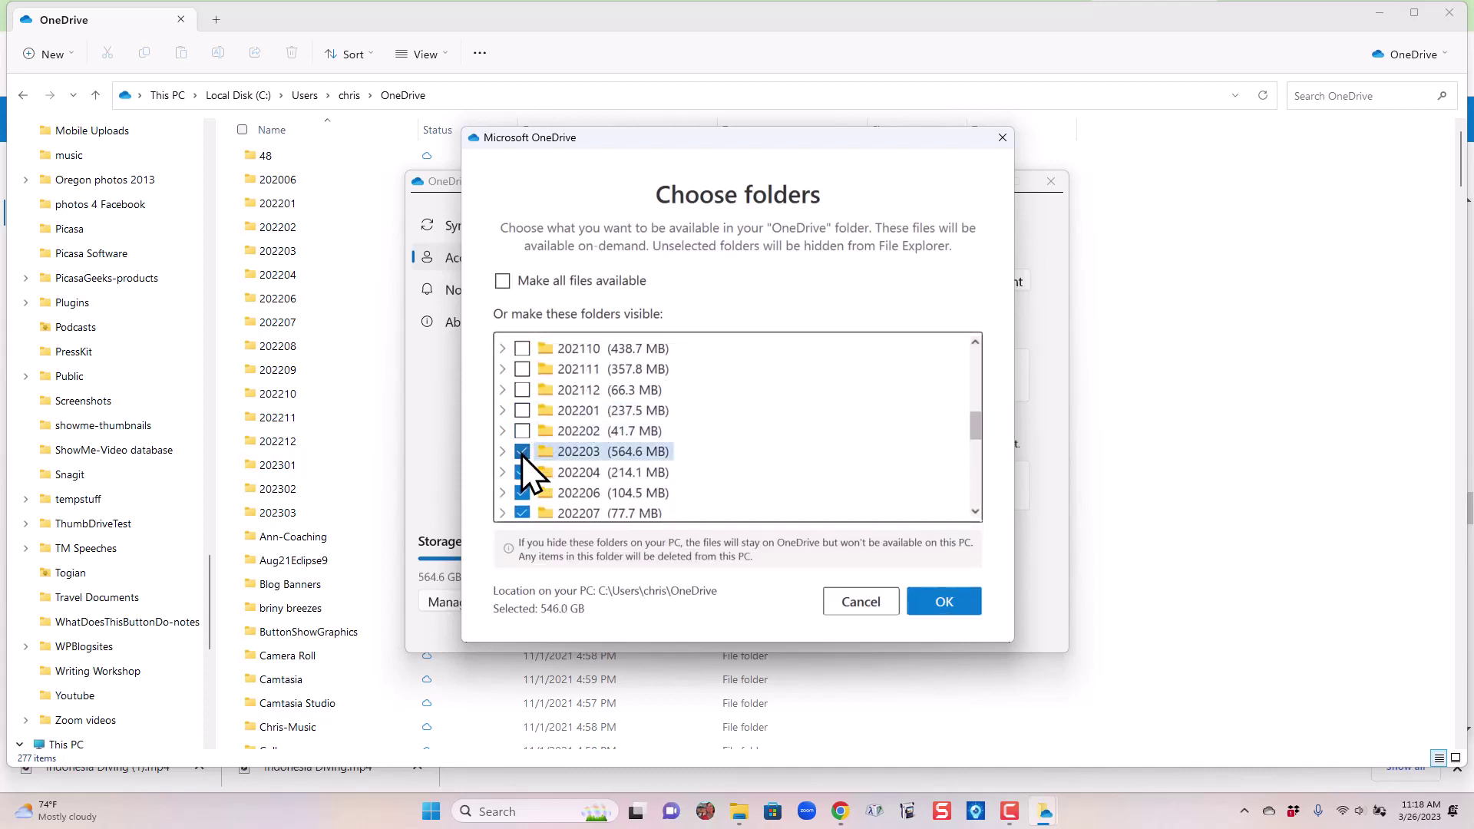
click(522, 472)
click(522, 492)
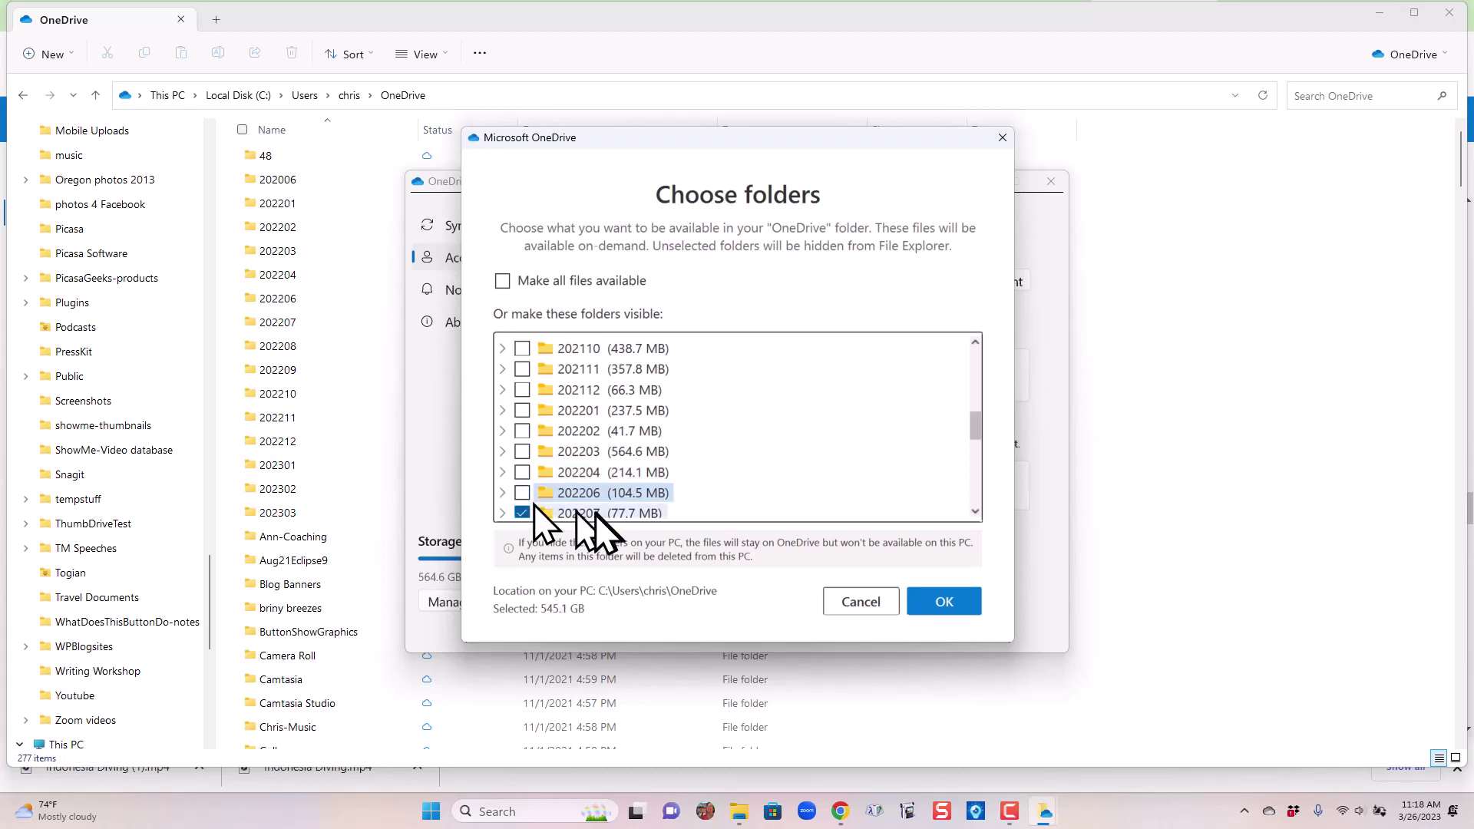
click(942, 601)
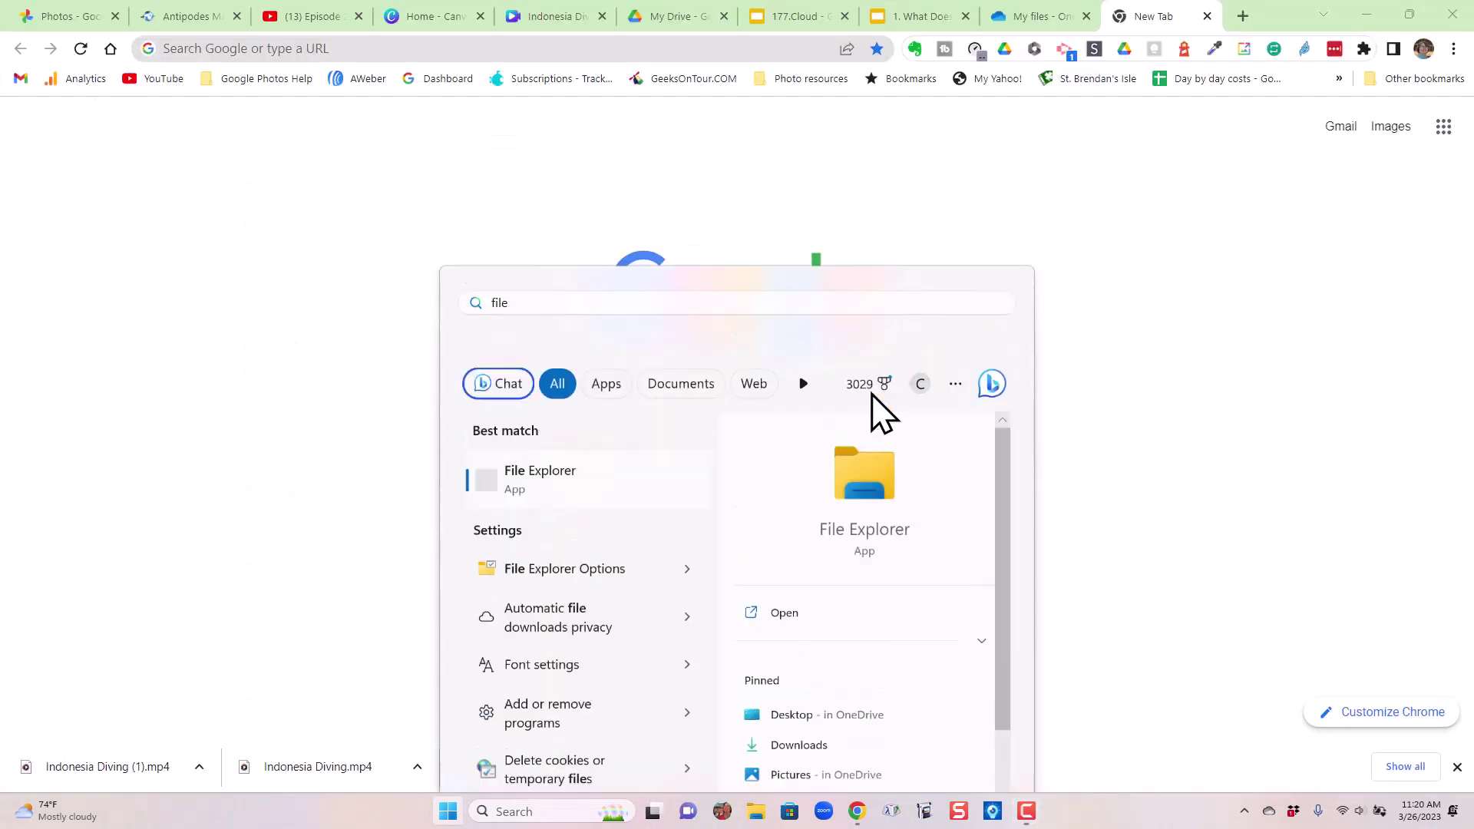
Launch File Explorer from search and browse C: > Users > user folder > OneDrive.
click(872, 392)
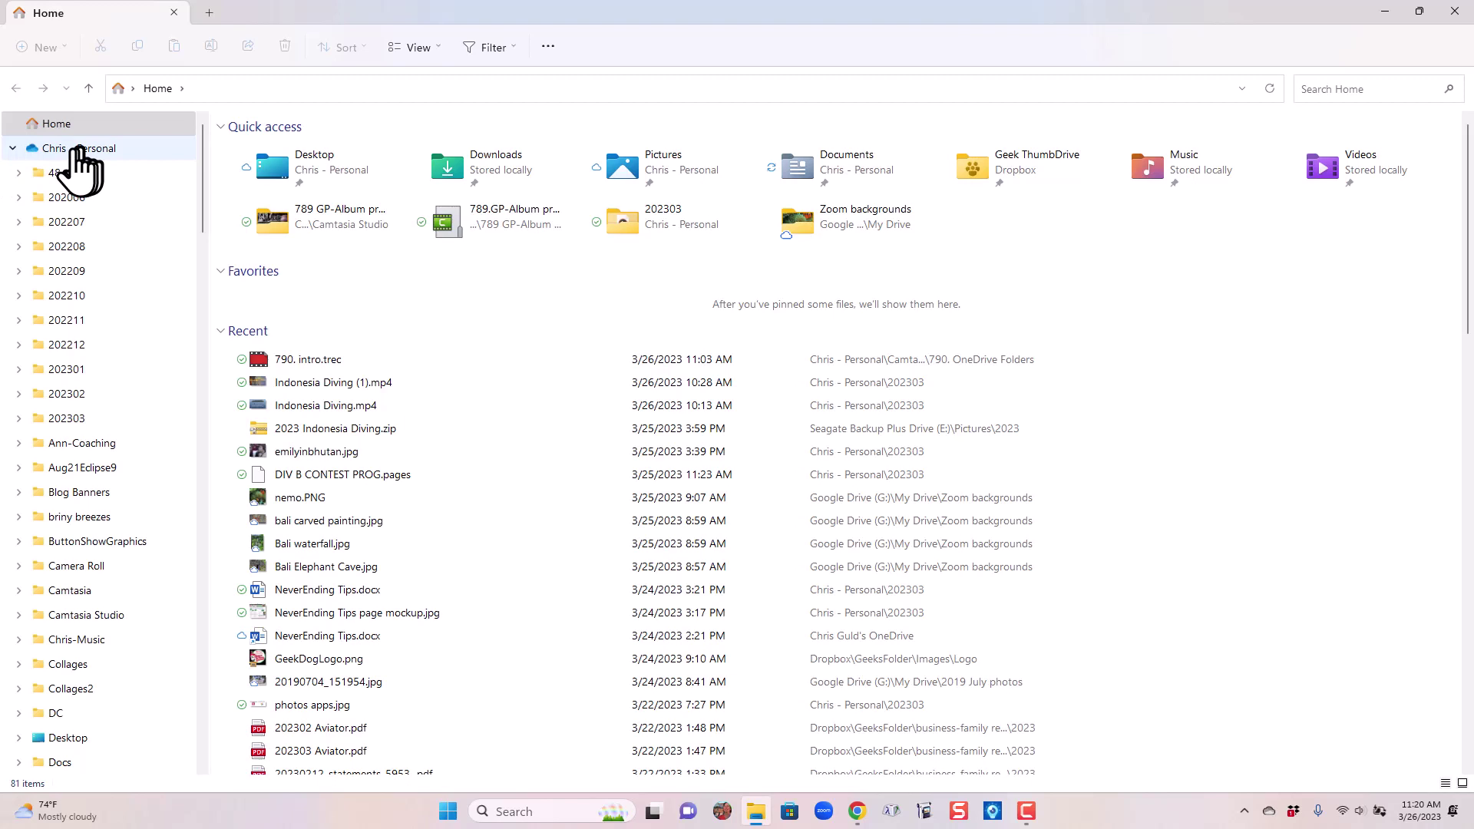
click(132, 88)
click(160, 297)
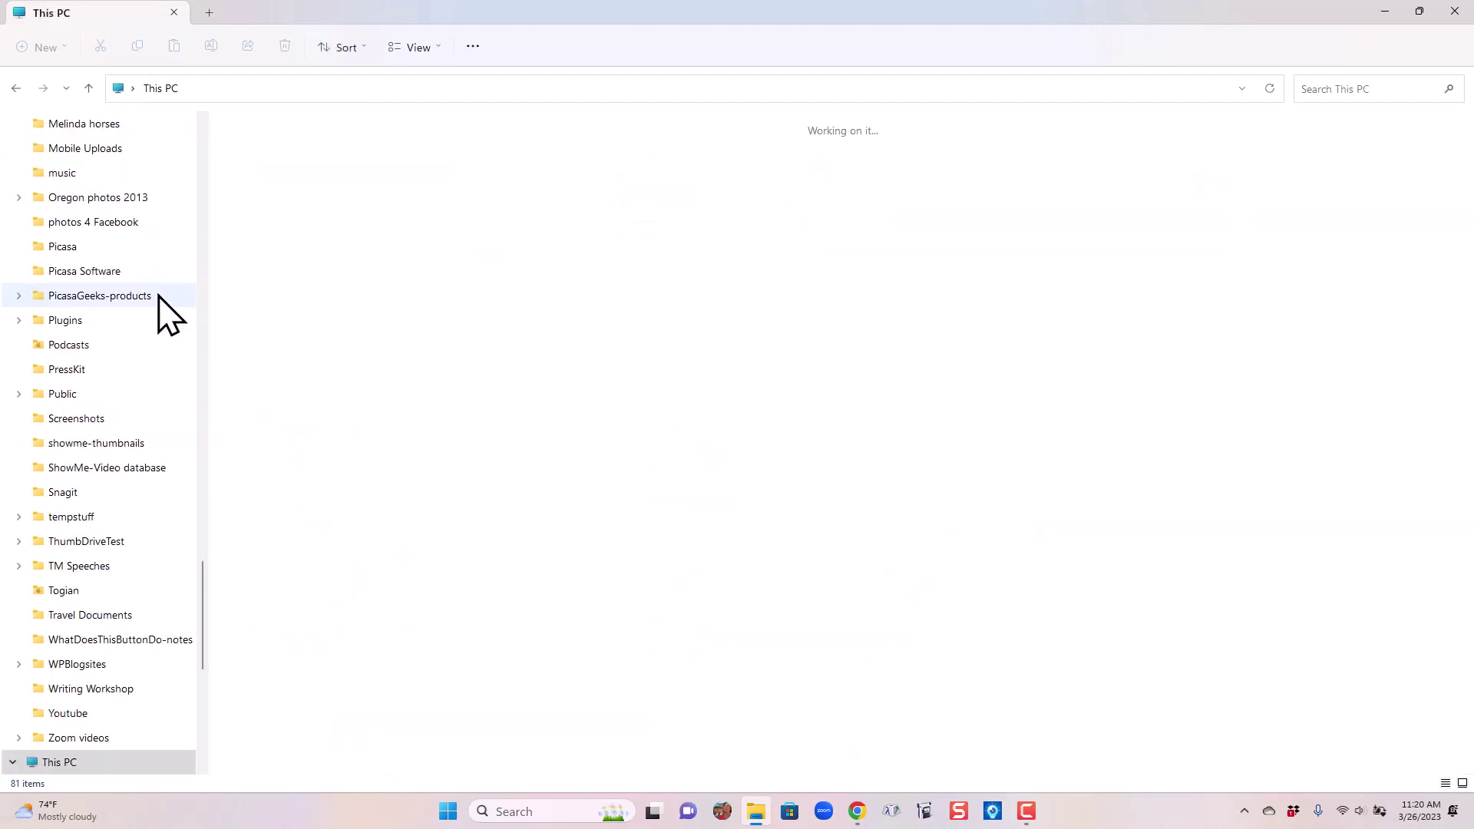
double_click(293, 154)
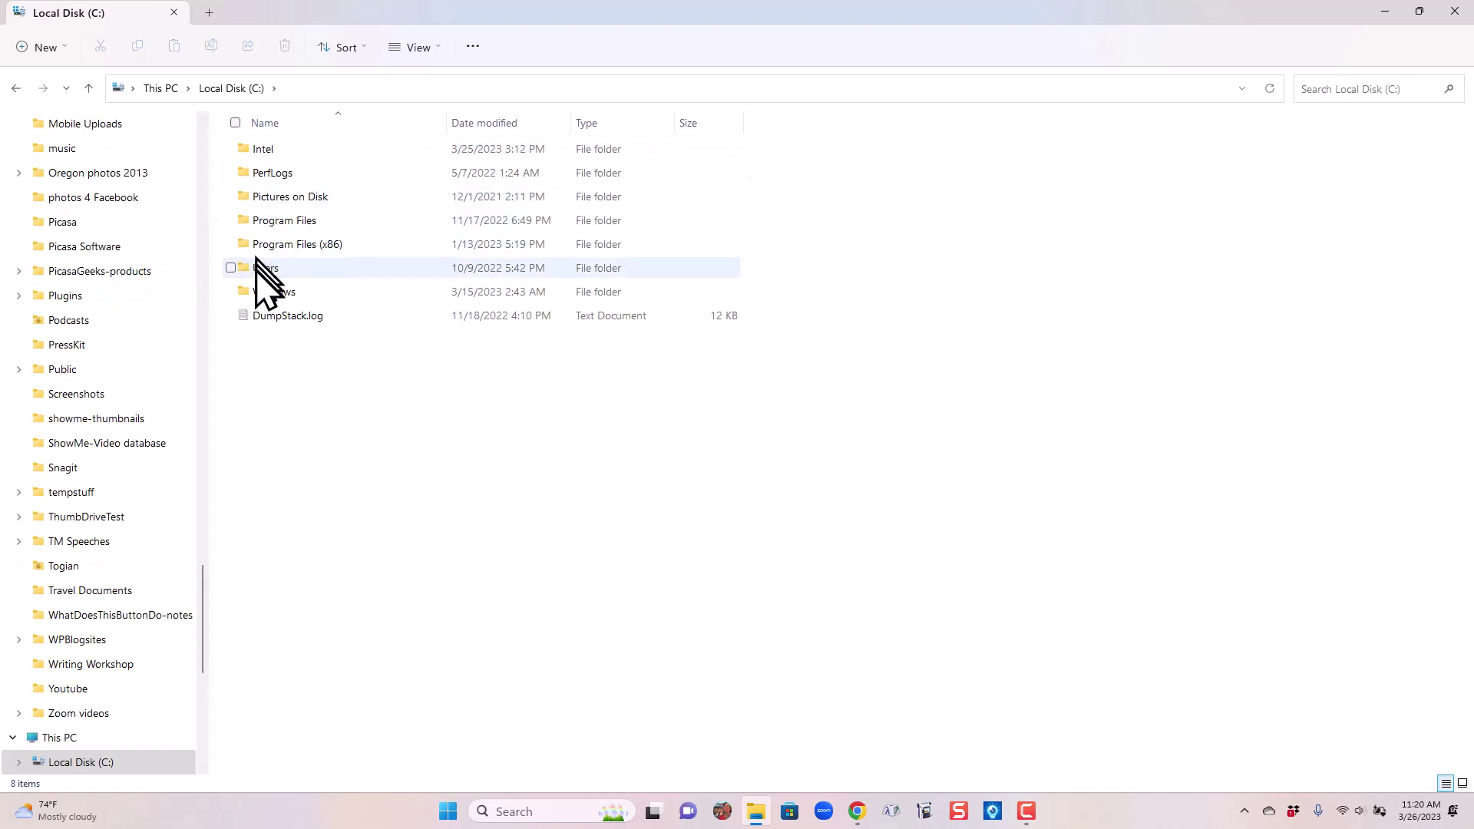
double_click(261, 268)
double_click(265, 150)
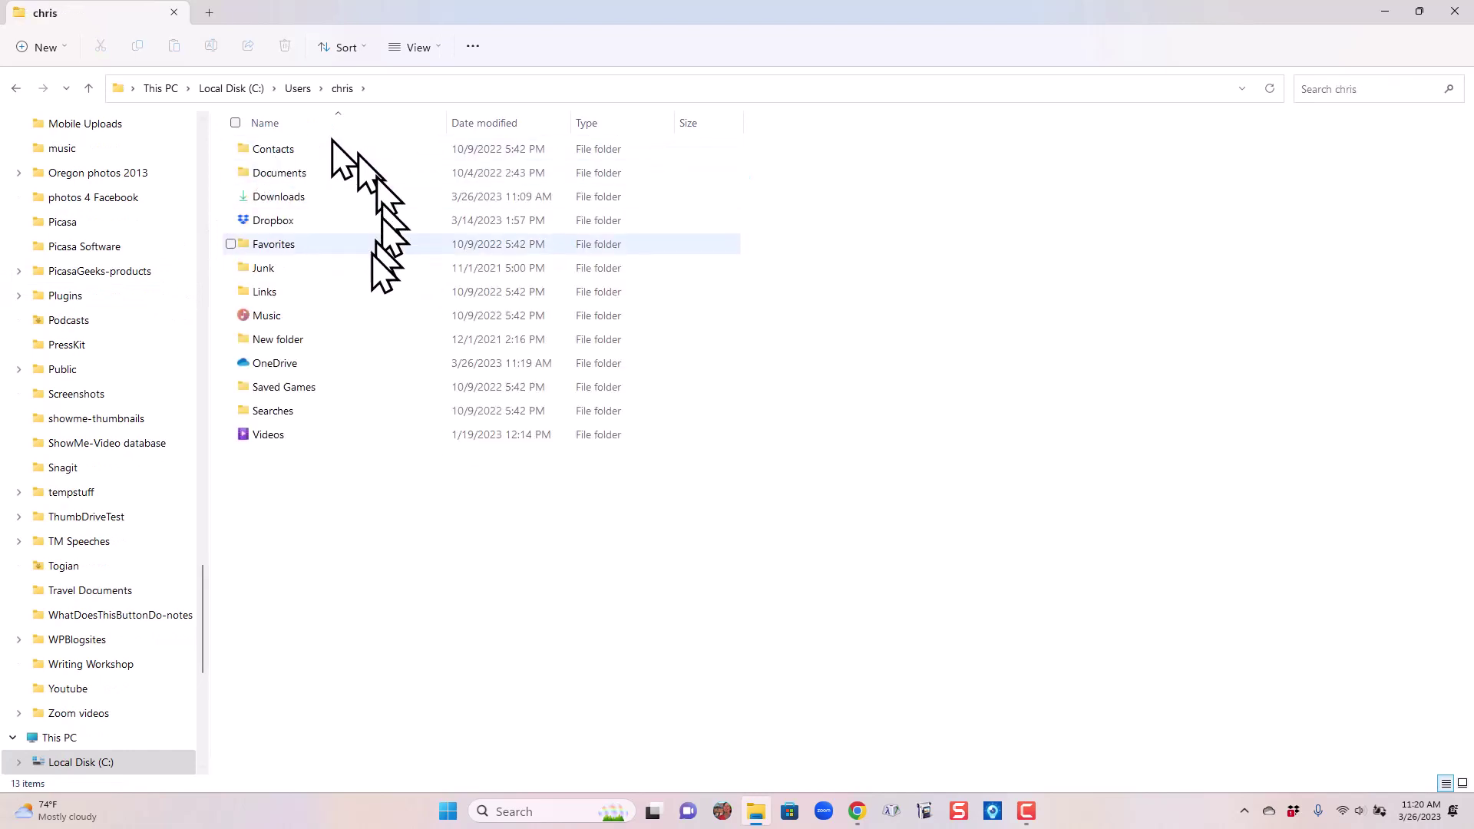
double_click(263, 364)
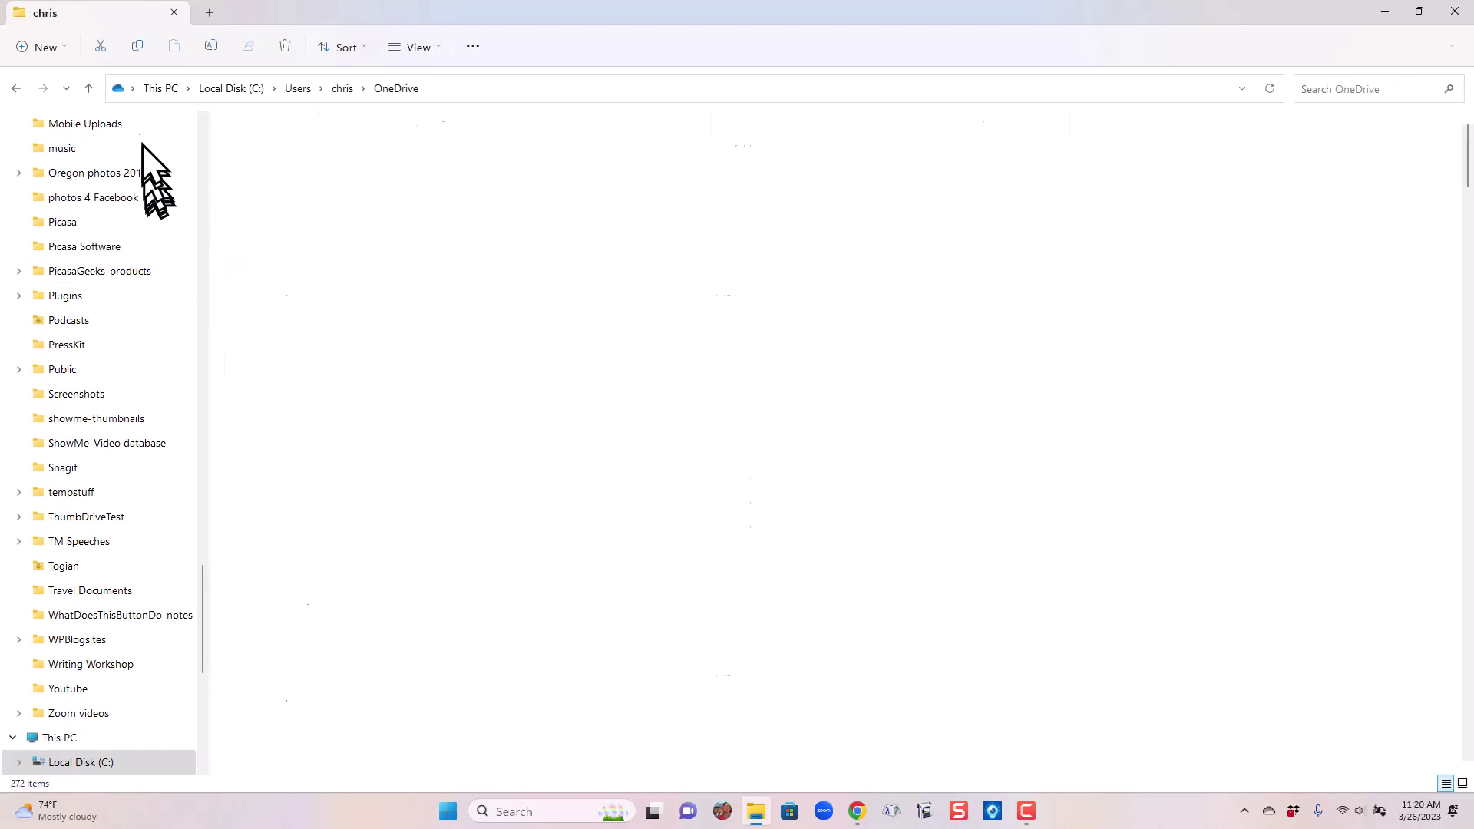
click(132, 90)
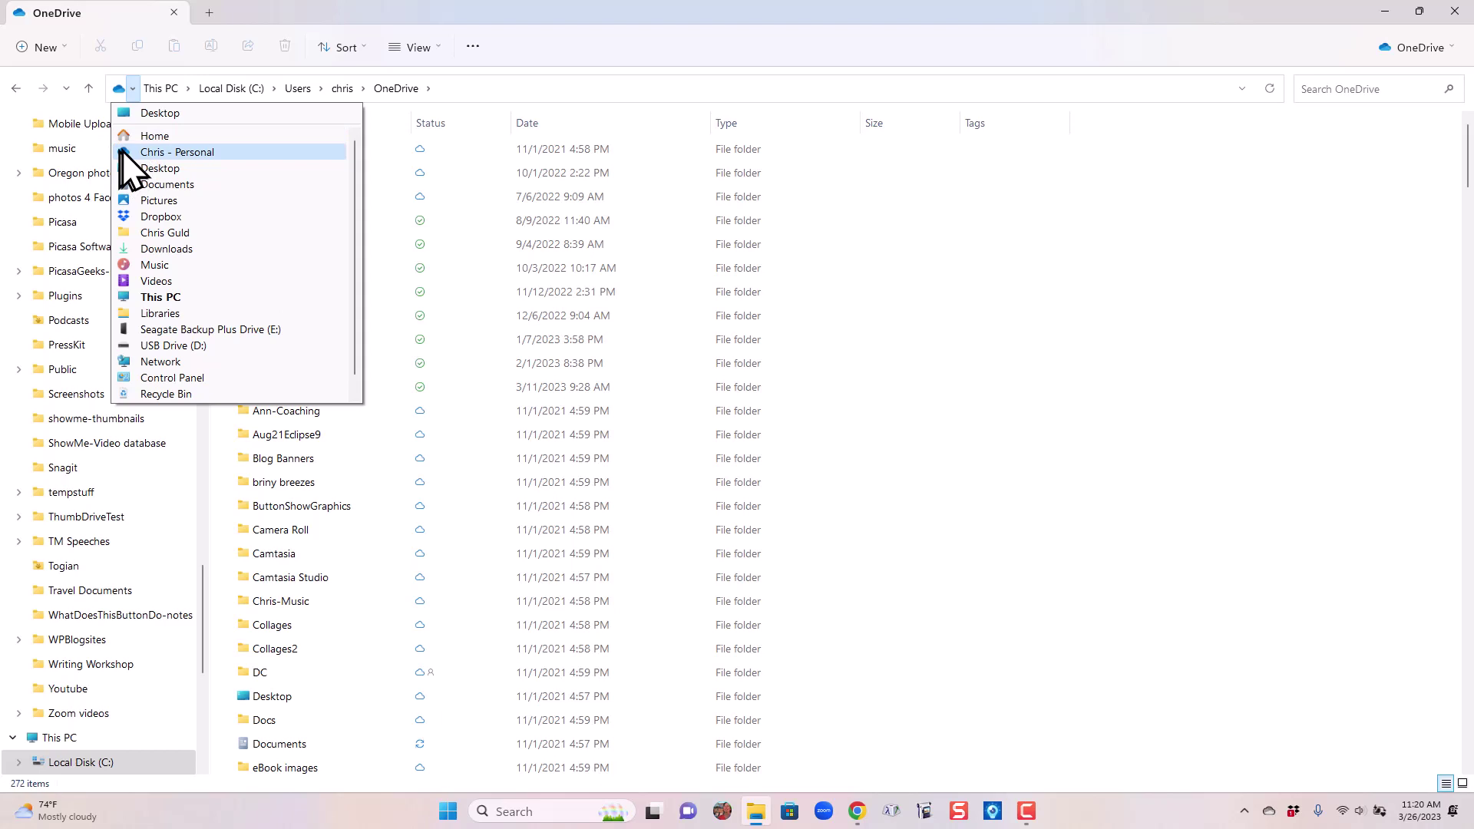
Open the personal OneDrive root and verify the list jumps from 202006 to 202207.
click(153, 153)
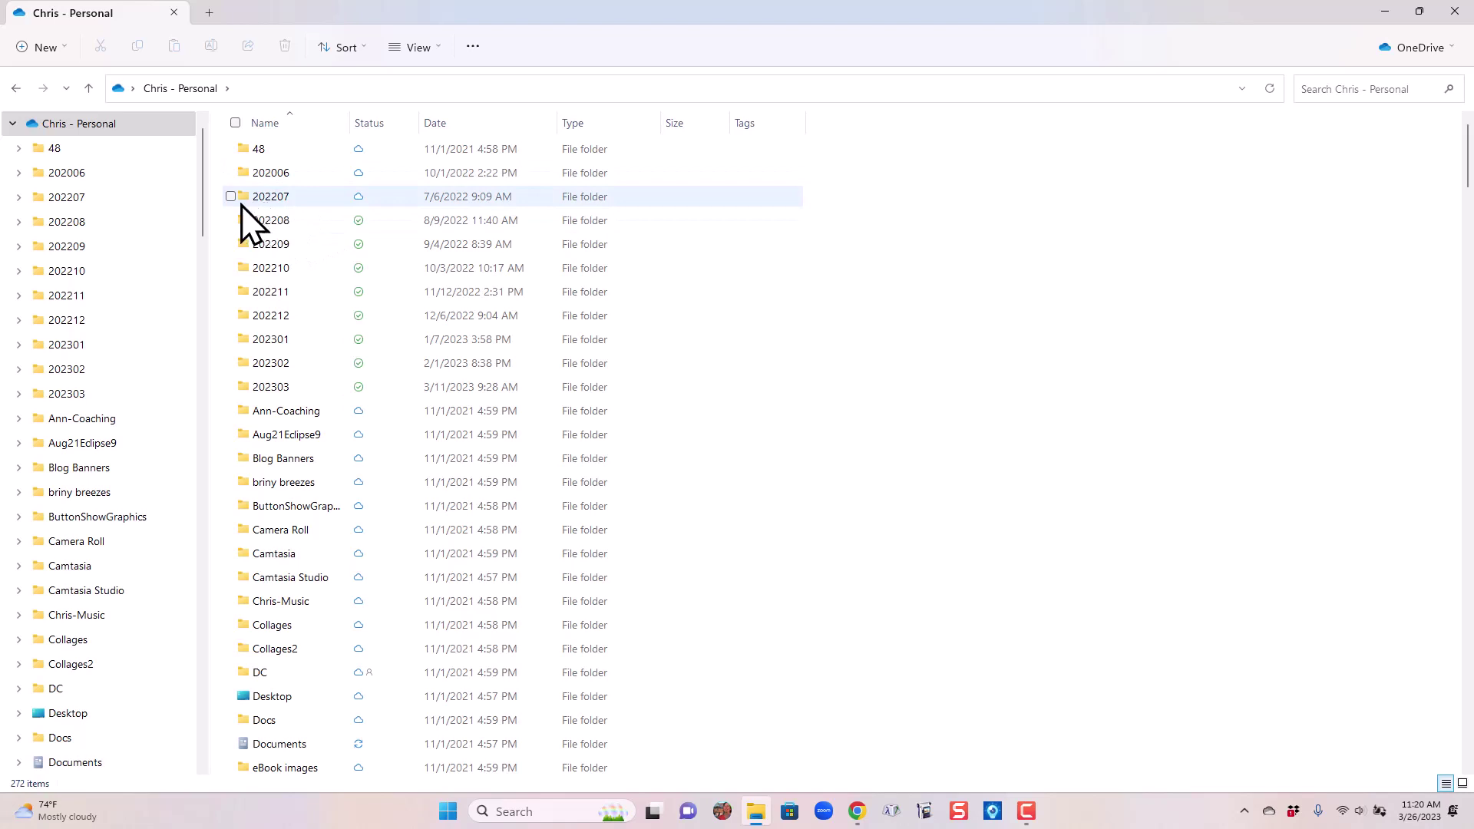
mouse_move(266, 191)
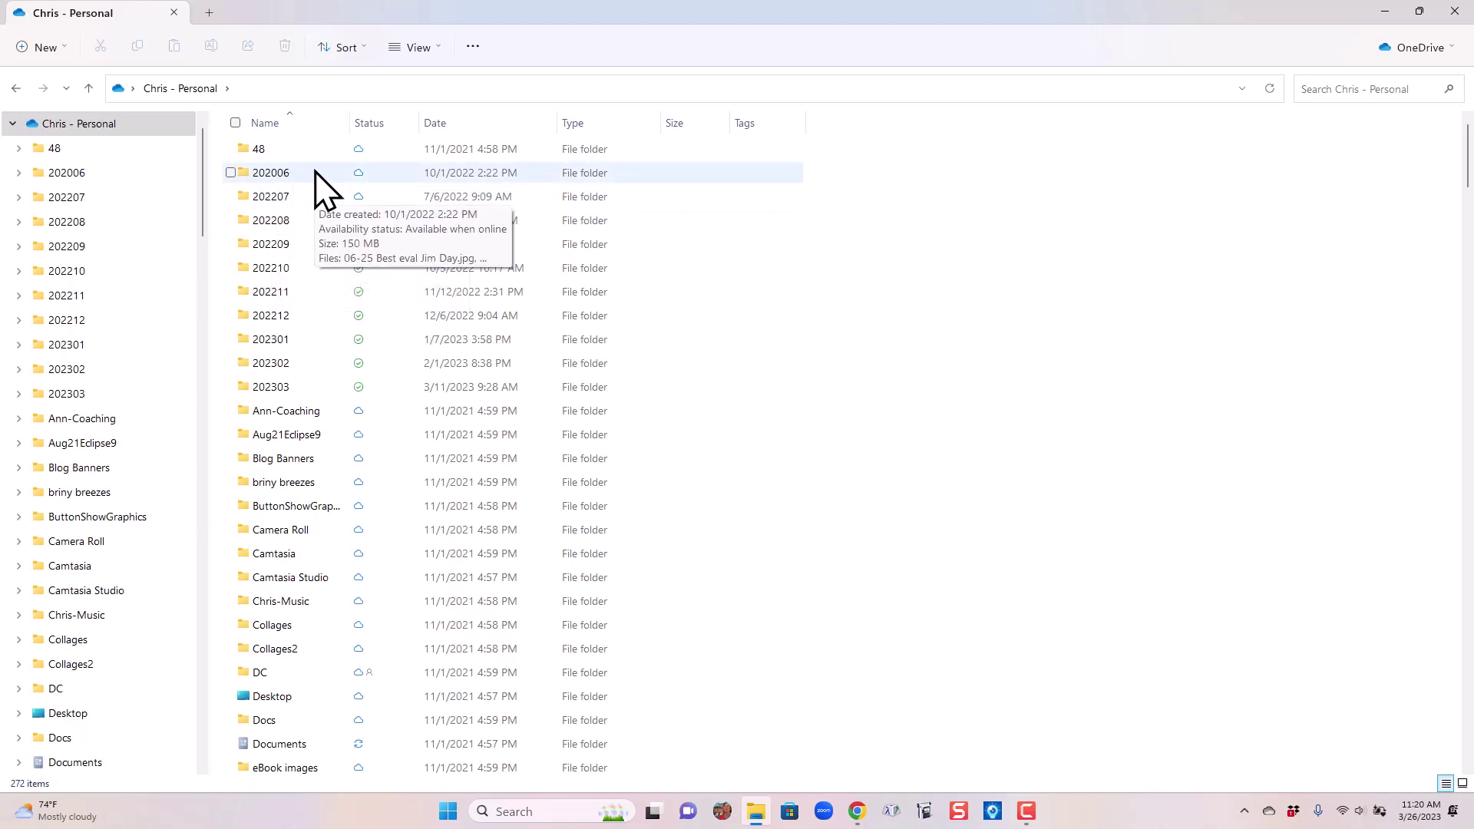